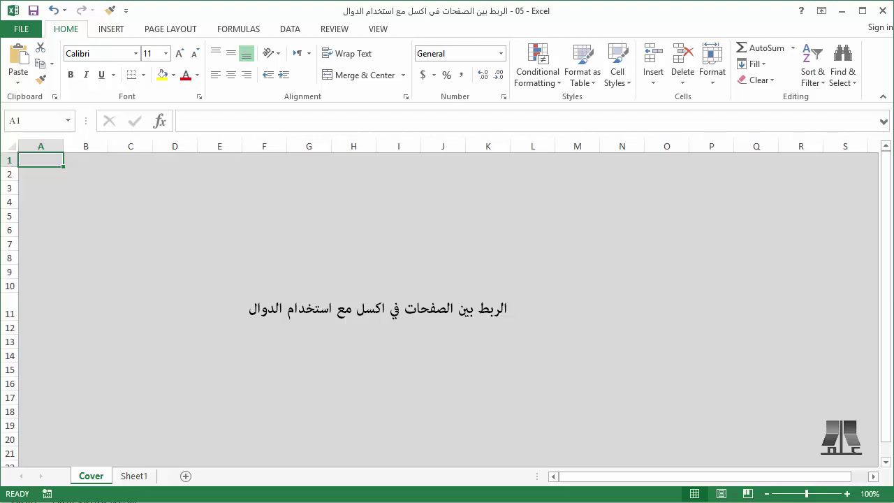
# Step: Switch from the Cover sheet to Sheet1, which holds the expense table and its totals
pyautogui.hotkey('ctrl', 'pagedown')
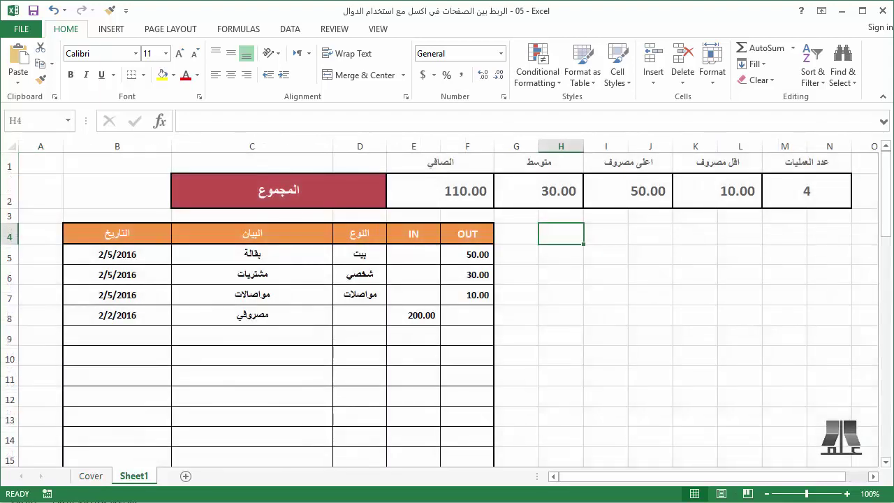
# Step: Delete the totals rows 1–2 and the IN column E from the expense table
pyautogui.click(10, 190)
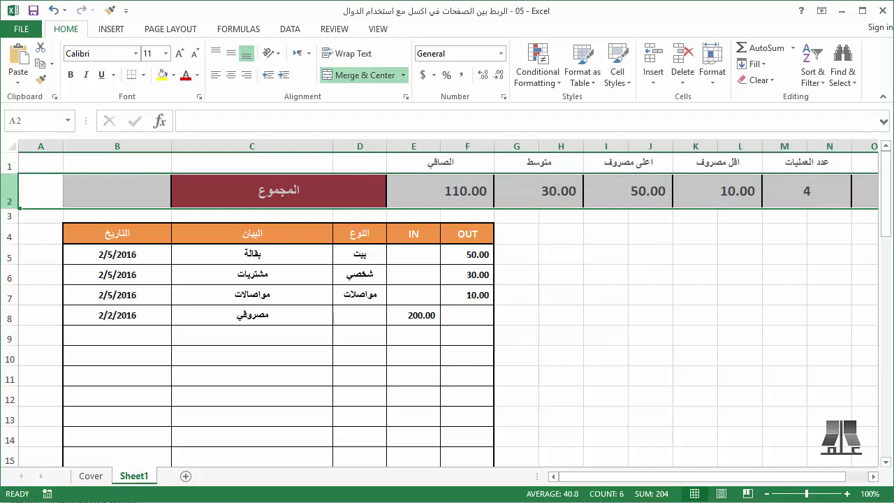
pyautogui.hotkey('shift', 'Up')
pyautogui.hotkey('ctrl', '-')
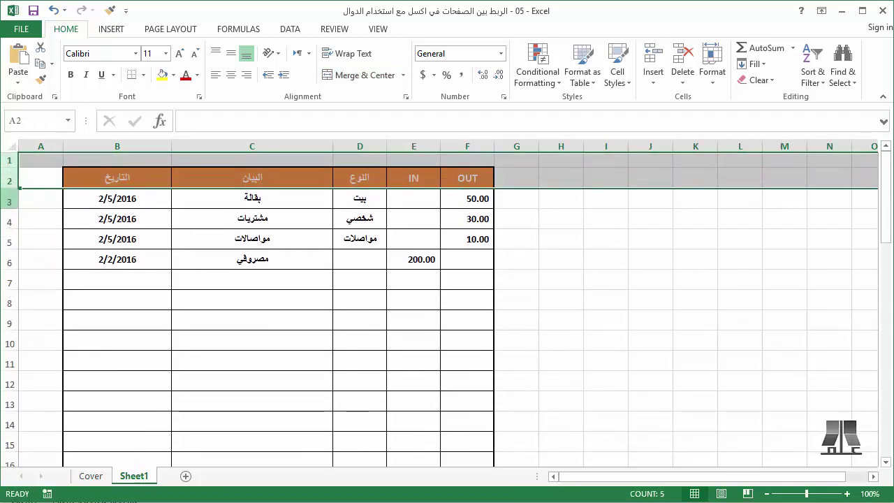
pyautogui.click(413, 146)
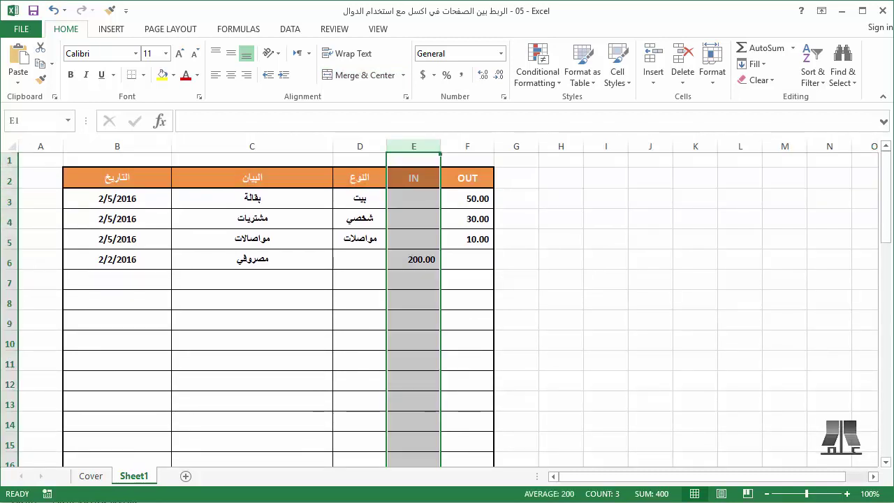
pyautogui.hotkey('ctrl', '-')
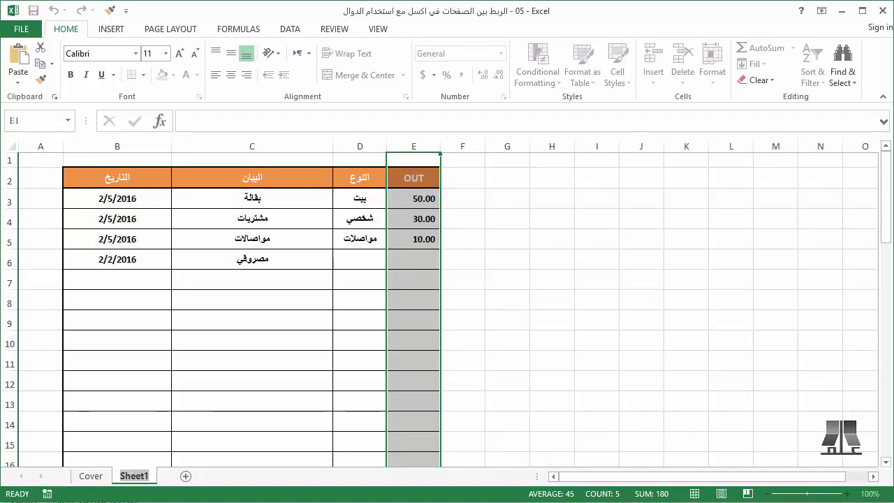
# Step: Rename the sheet to المصروفات and insert a new blank sheet
pyautogui.hotkey('alt', 'shift')
pyautogui.write('المصروفات')
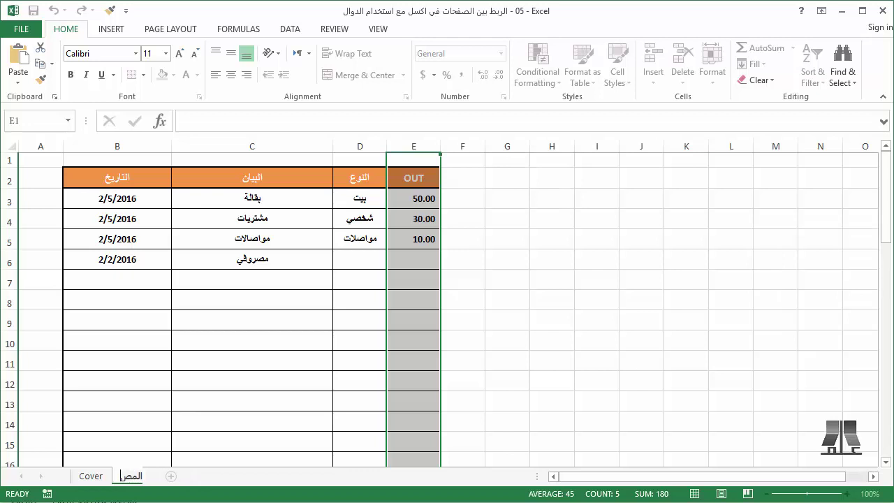
pyautogui.press('Return')
pyautogui.click(413, 320)
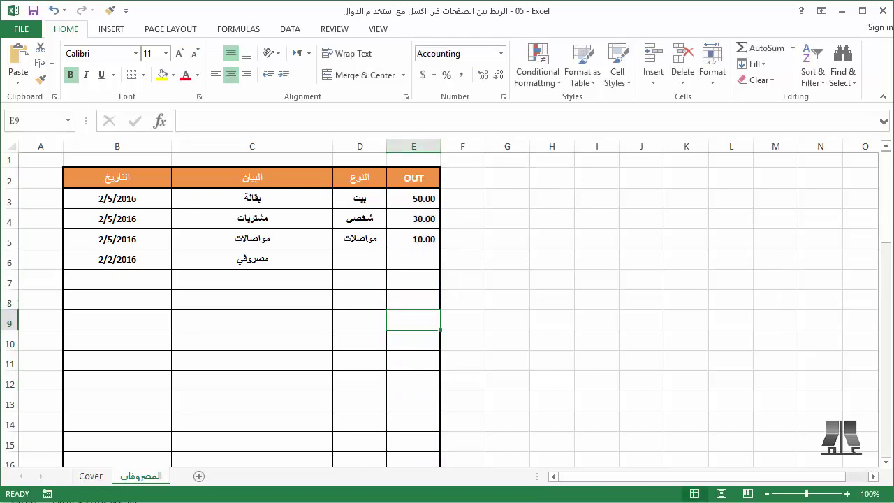
pyautogui.hotkey('shift', 'F11')
# Step: Name the new sheet الايرادات
pyautogui.hotkey('alt', 'h')
pyautogui.write('or')
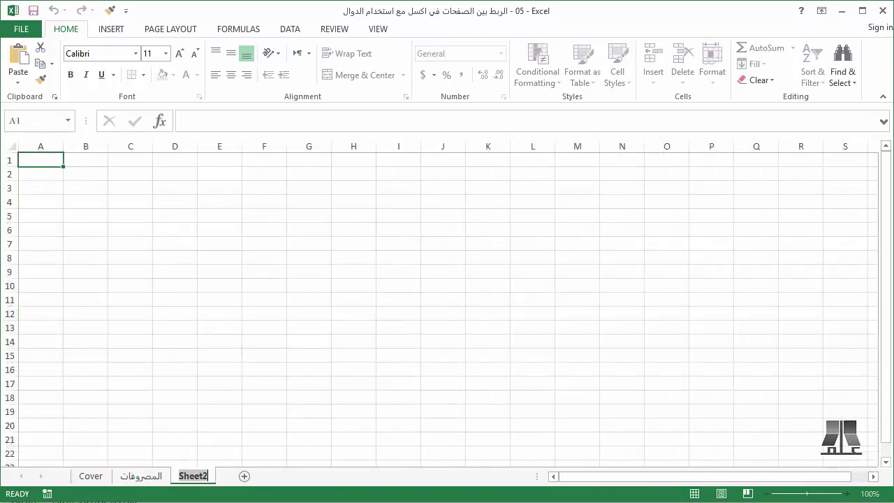
pyautogui.write('الايرادات')
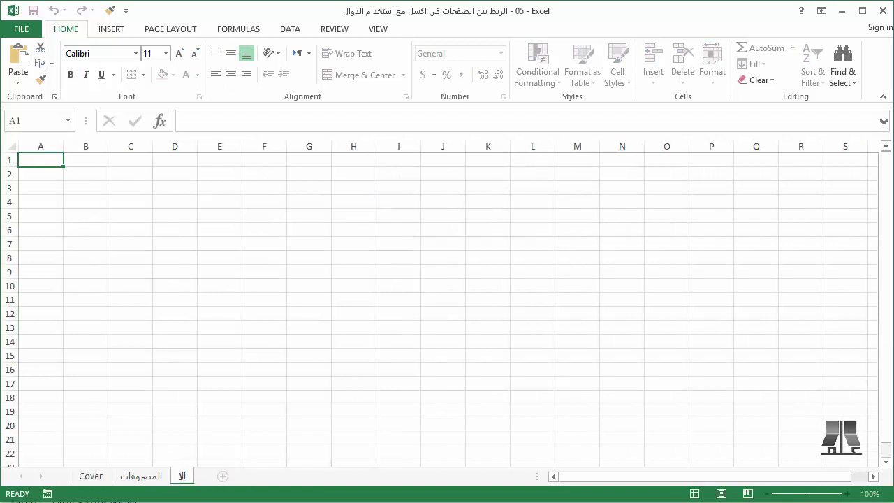
pyautogui.press('Return')
# Step: Copy the entire المصروفات sheet and paste it into الايرادات
pyautogui.click(141, 476)
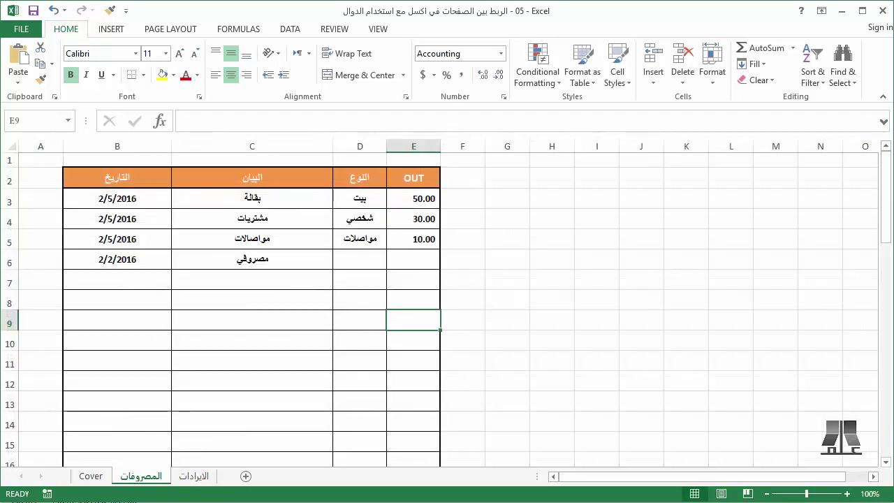
pyautogui.click(9, 145)
pyautogui.hotkey('ctrl', 'c')
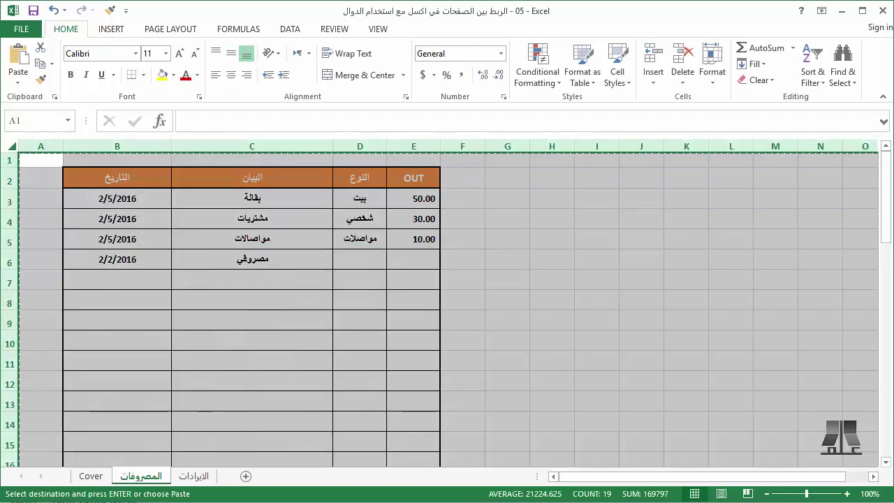
pyautogui.hotkey('ctrl', 'pagedown')
pyautogui.hotkey('ctrl', 'v')
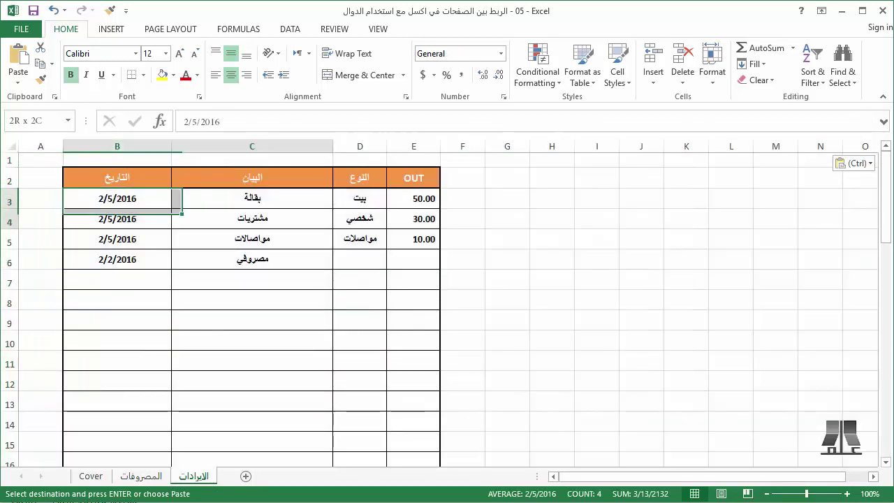
# Step: Clear the pasted data rows B3:E6 and fill the header row dark red
pyautogui.moveTo(116, 198); pyautogui.dragTo(413, 259)
pyautogui.press('Delete')
pyautogui.moveTo(117, 177); pyautogui.dragTo(413, 177)
pyautogui.click(197, 75)
pyautogui.click(173, 75)
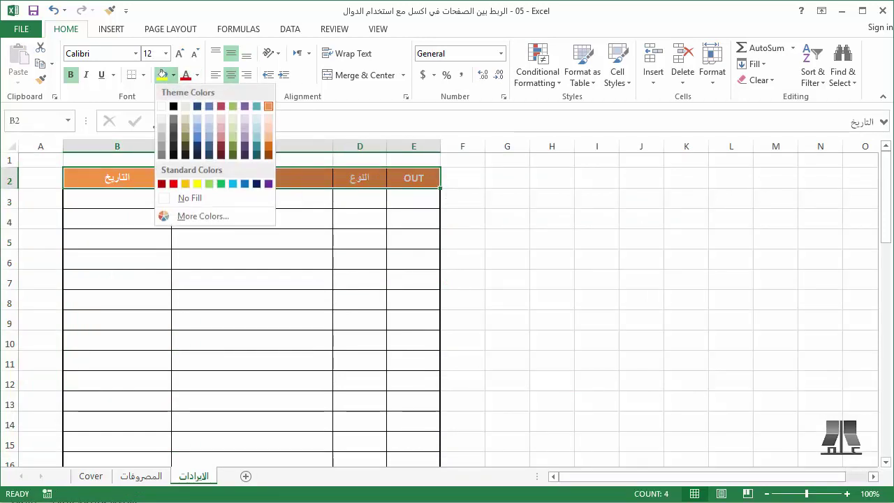
pyautogui.click(225, 122)
# Step: Copy the 2/2/2016 مصروفي entry from المصروفات into B3 of الايرادات
pyautogui.hotkey('ctrl', 'pageup')
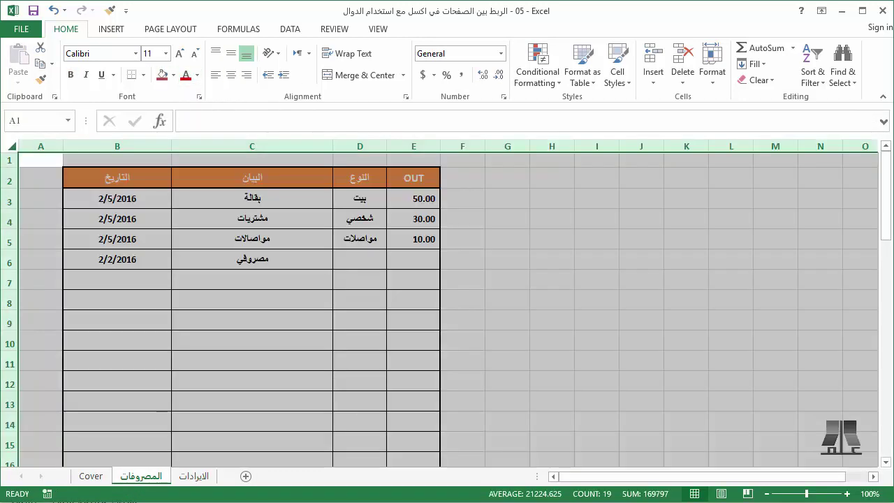
pyautogui.moveTo(117, 259); pyautogui.dragTo(252, 259)
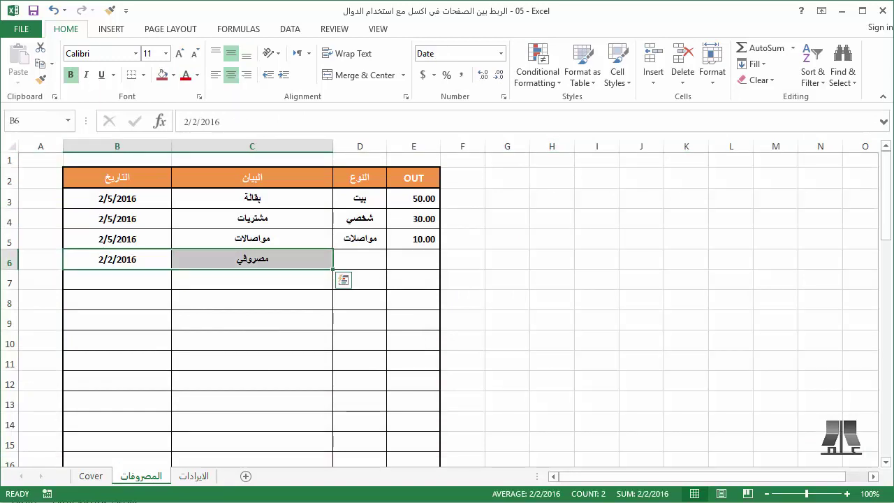
pyautogui.hotkey('ctrl', 'c')
pyautogui.hotkey('ctrl', 'pagedown')
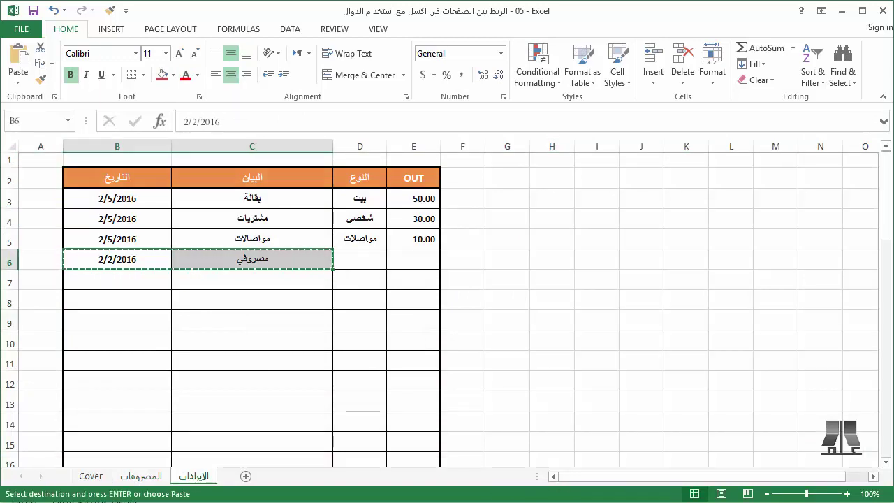
pyautogui.click(117, 198)
pyautogui.press('Return')
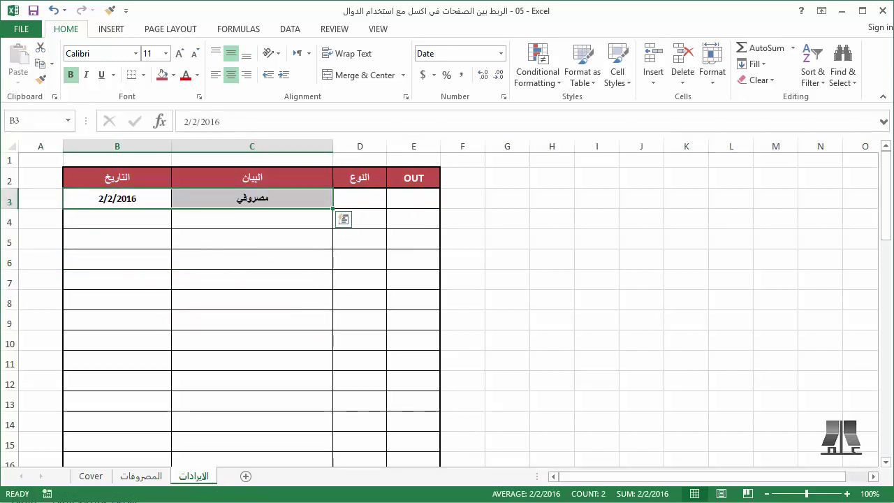
# Step: Back on المصروفات, remove the moved entry from row 6
pyautogui.click(252, 259)
pyautogui.hotkey('ctrl', 'pageup')
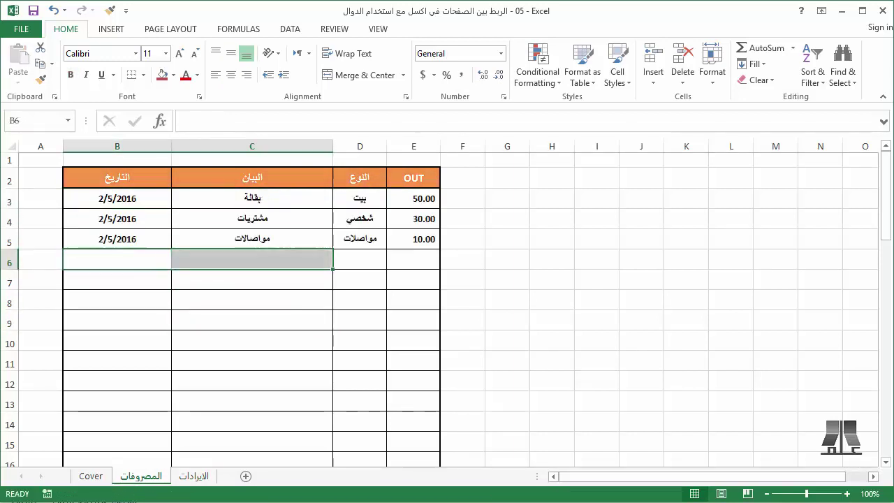
pyautogui.click(117, 198)
pyautogui.press('Escape')
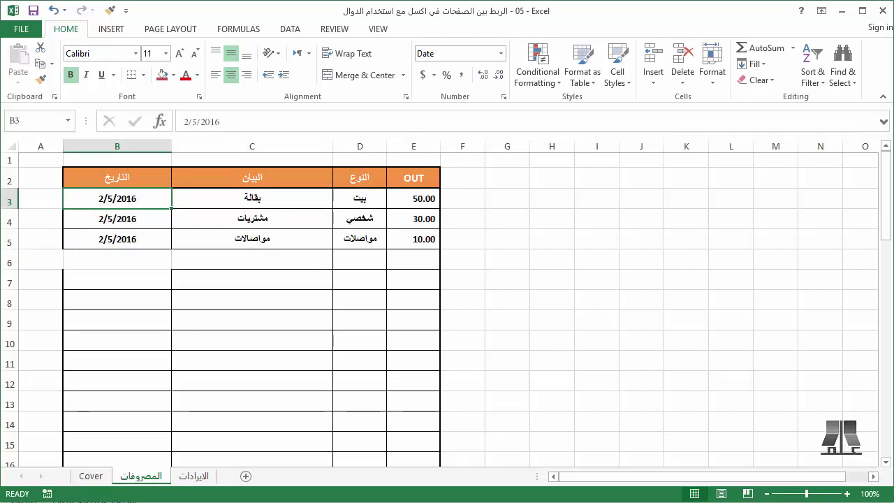
pyautogui.press('Down')
pyautogui.press('Down')
pyautogui.press('Down')
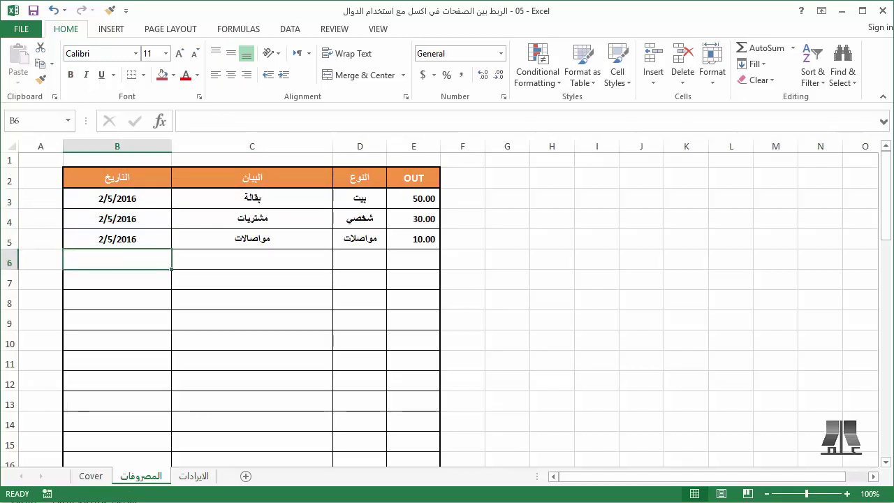
pyautogui.hotkey('ctrl', 'd')
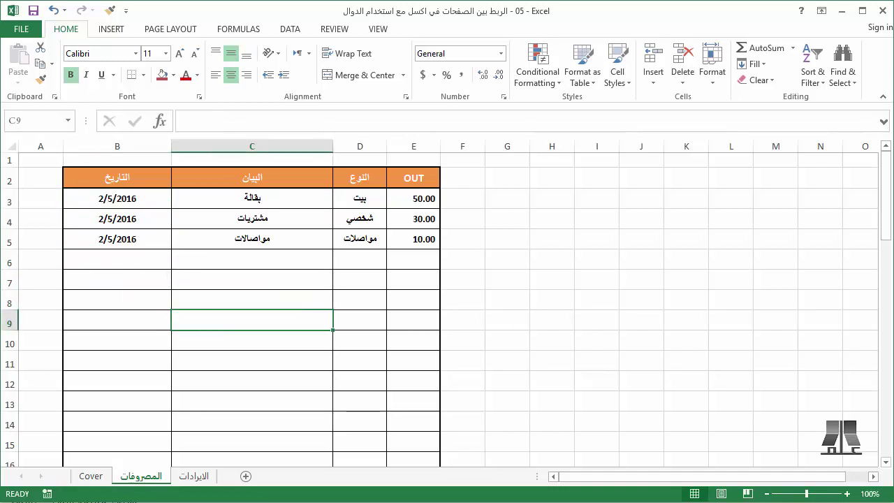
# Step: Rename the OUT heading to IN and record 200 for the مصروفي entry
pyautogui.click(193, 476)
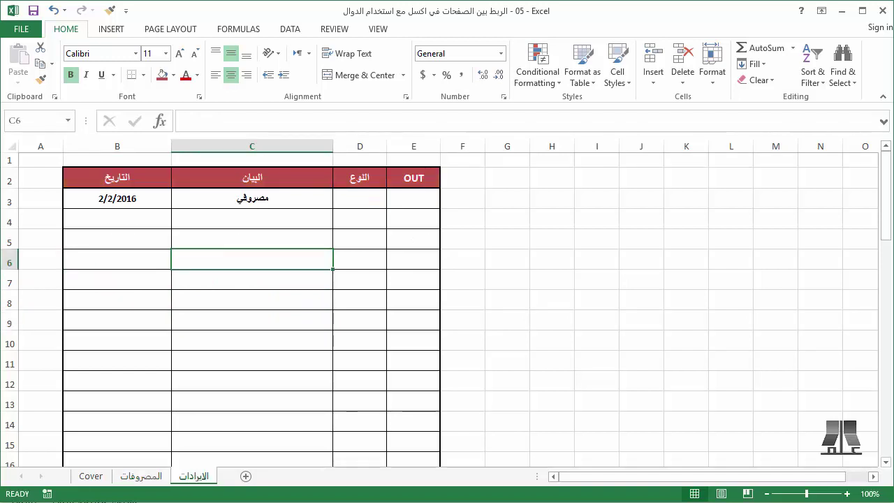
pyautogui.click(413, 178)
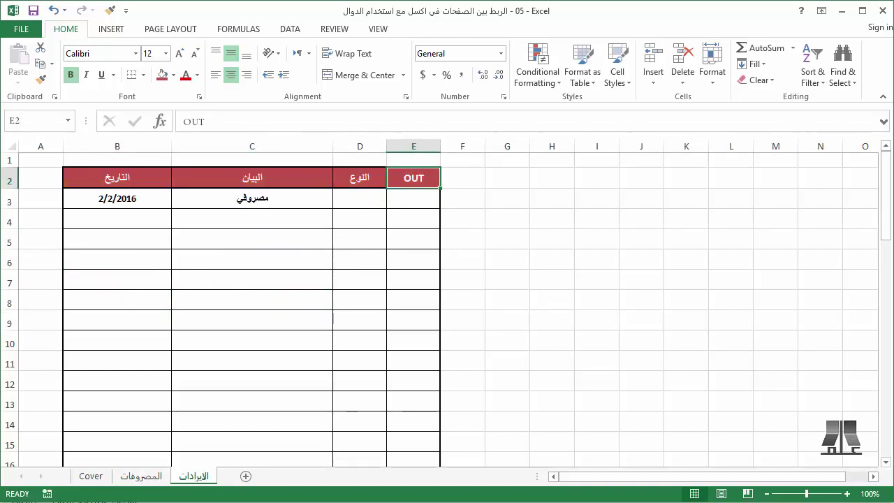
pyautogui.press('BackSpace')
pyautogui.write('IN')
pyautogui.press('Return')
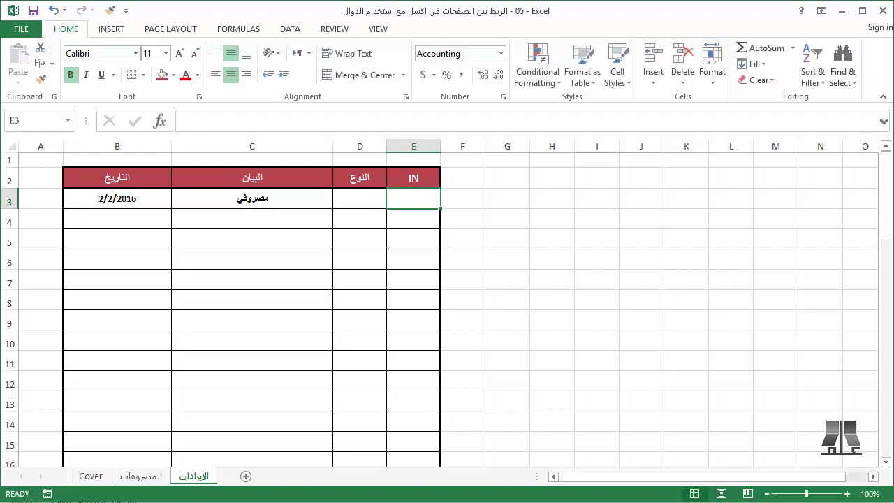
pyautogui.write('200')
pyautogui.press('Return')
# Step: Delete the النوع column D from the الايرادات table
pyautogui.click(359, 146)
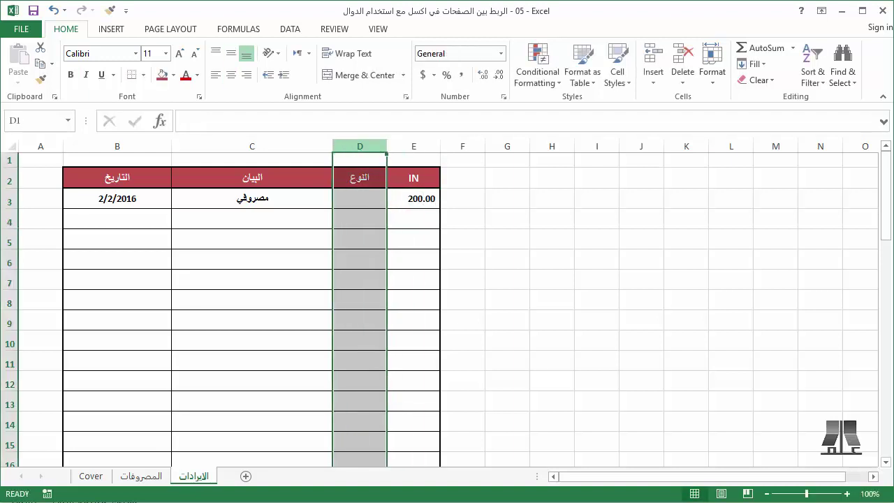
pyautogui.hotkey('ctrl', '-')
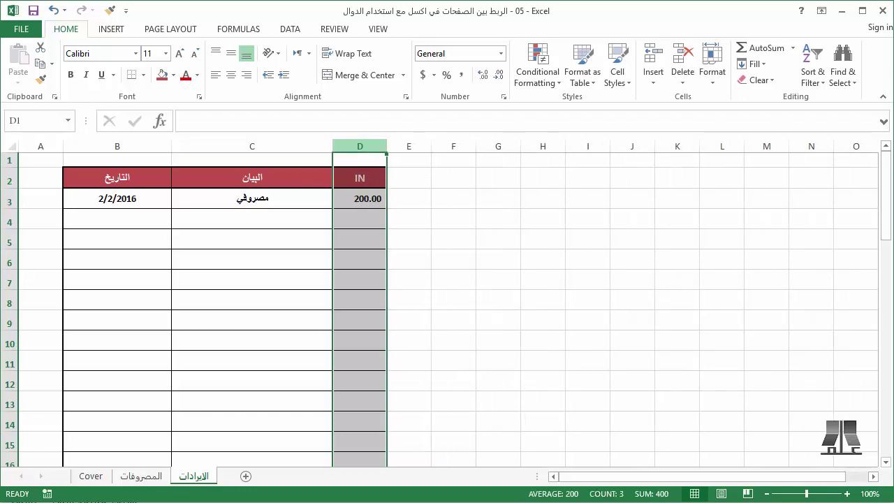
pyautogui.click(251, 258)
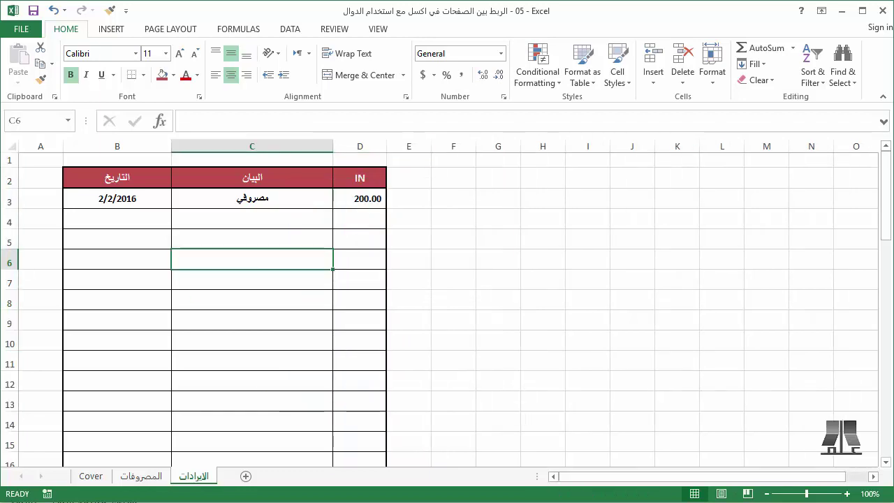
pyautogui.click(141, 476)
pyautogui.click(193, 476)
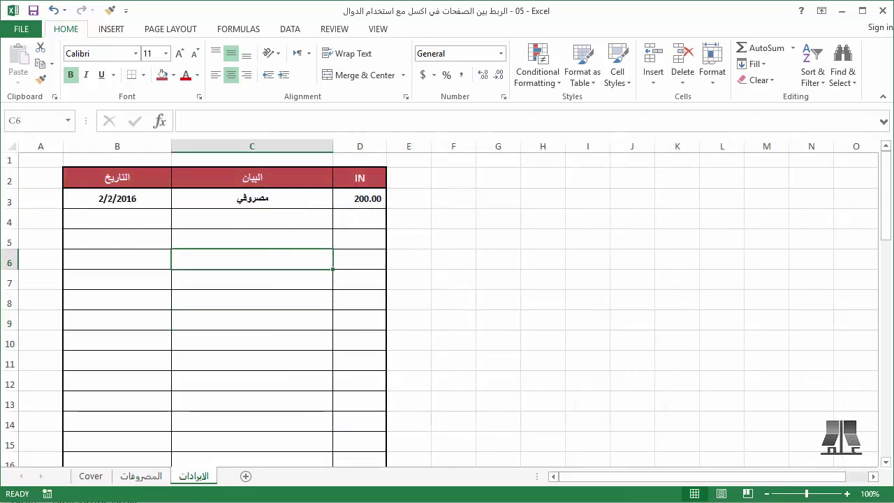
pyautogui.hotkey('ctrl', 'pageup')
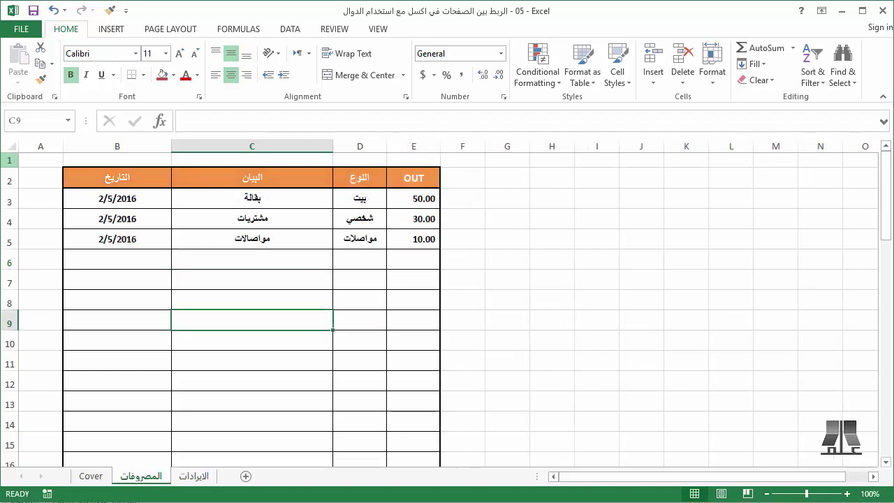
# Step: Insert a blank row above the expense table and make row 2 taller
pyautogui.click(9, 160)
pyautogui.hotkey('ctrl', '+')
pyautogui.hotkey('ctrl', '+')
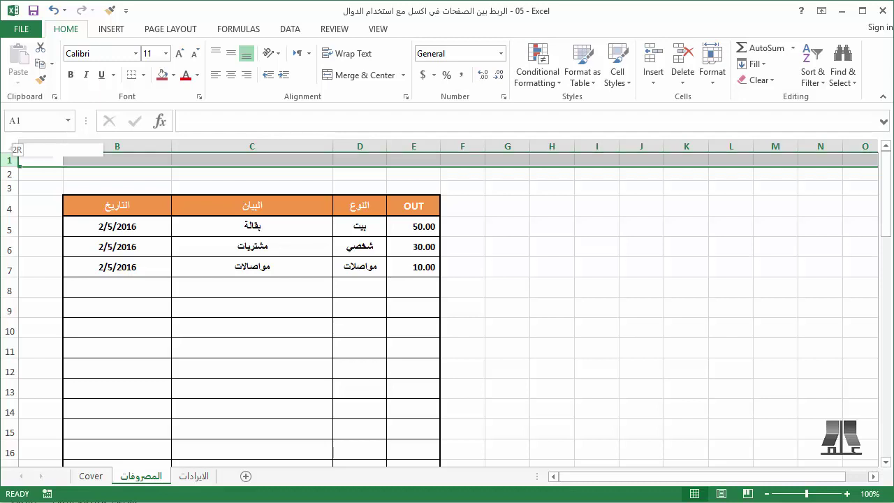
pyautogui.moveTo(9, 185); pyautogui.dragTo(9, 209)
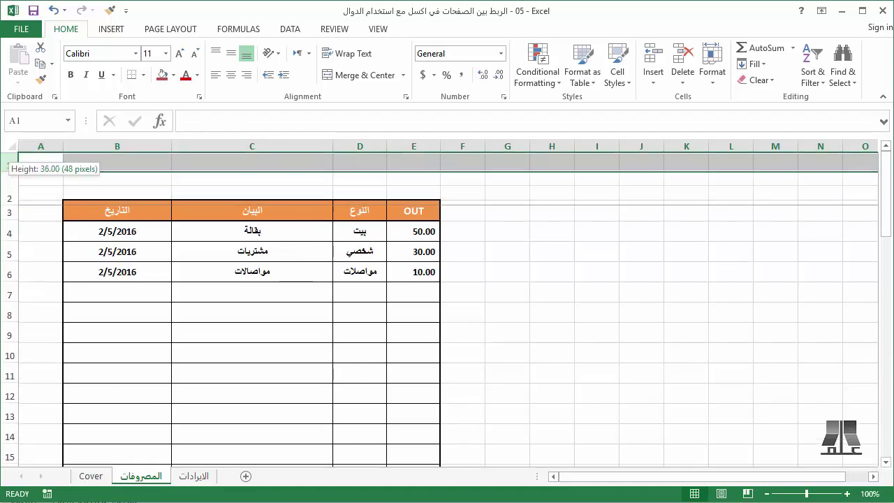
pyautogui.click(251, 189)
# Step: Label E1 المجموع and C1 عدد العمليات
pyautogui.click(359, 161)
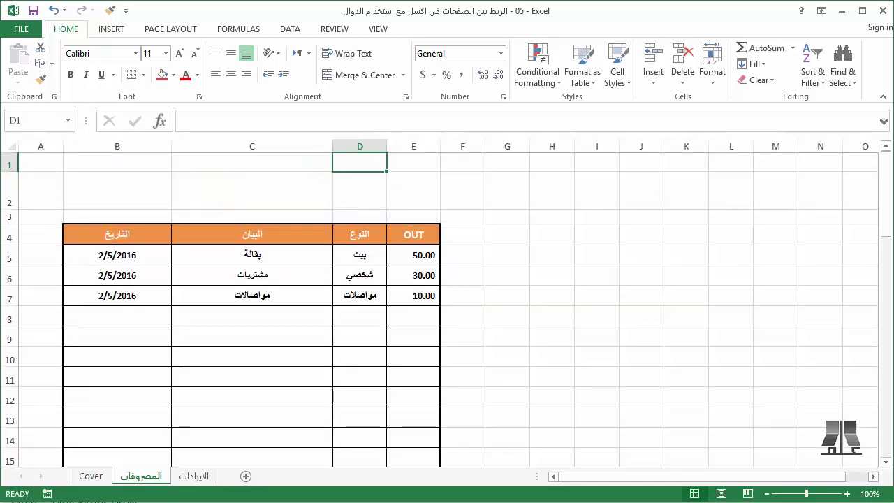
pyautogui.click(413, 161)
pyautogui.press('super+space')
pyautogui.write('المجموع')
pyautogui.press('Left')
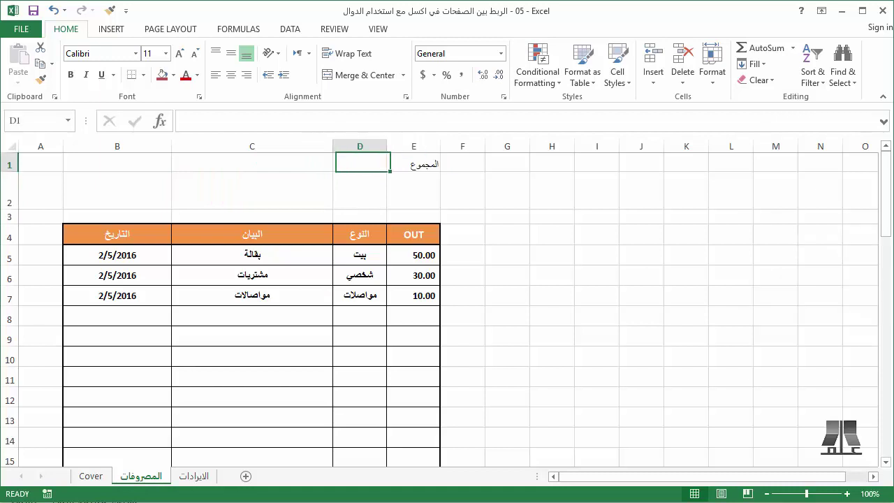
pyautogui.press('Left')
pyautogui.write('ع')
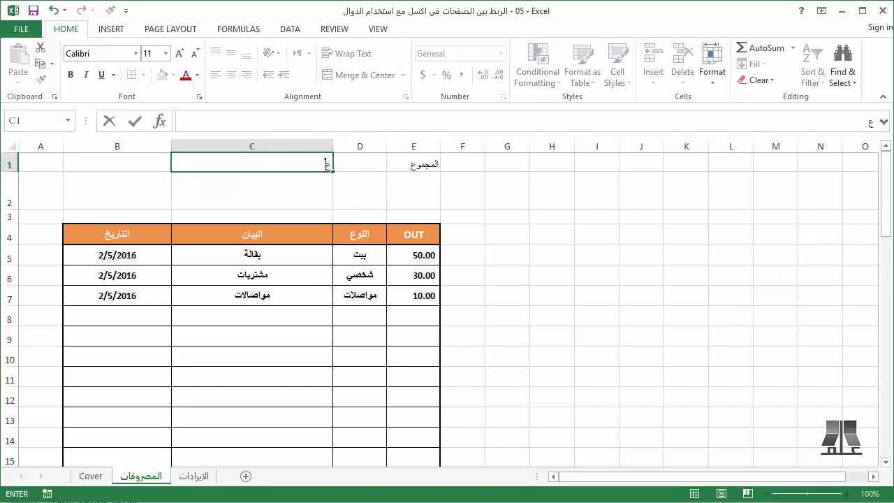
pyautogui.write('دد العمليات')
pyautogui.press('Right')
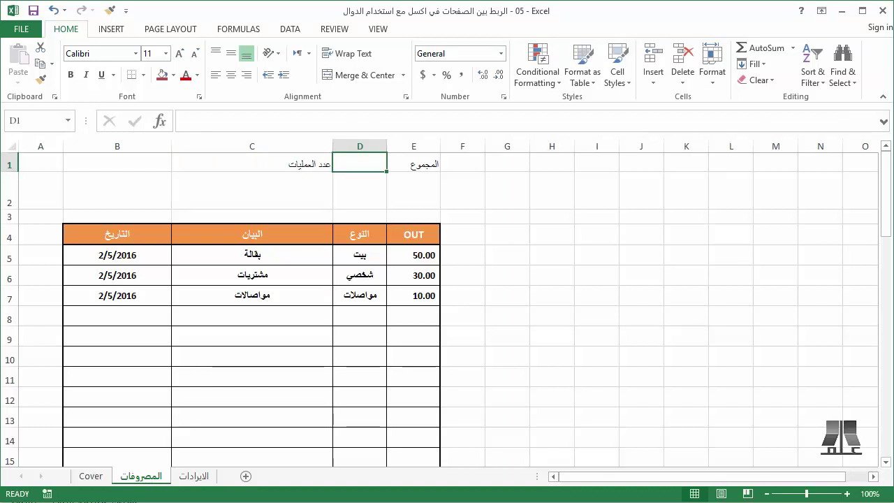
# Step: Merge D1:E1 and make the C1:E1 headers bold, centred, size 12, white on blue
pyautogui.moveTo(413, 163); pyautogui.dragTo(359, 164)
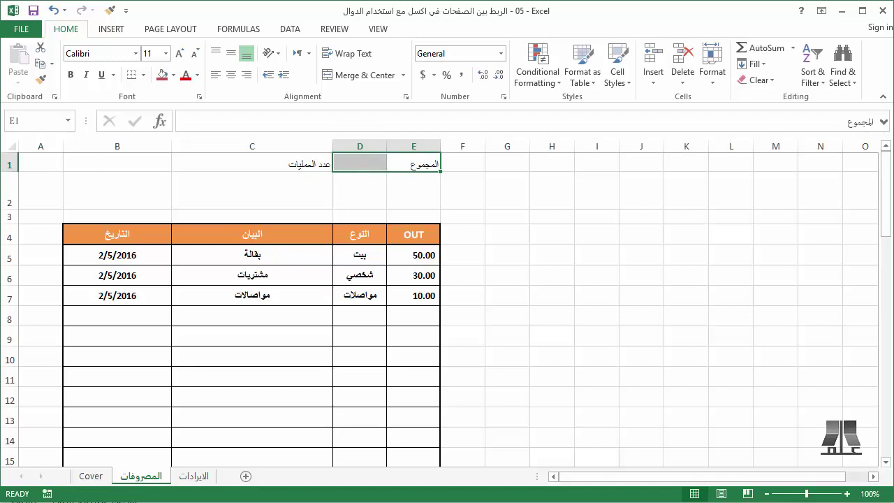
pyautogui.click(363, 75)
pyautogui.moveTo(252, 162); pyautogui.dragTo(414, 162)
pyautogui.click(230, 75)
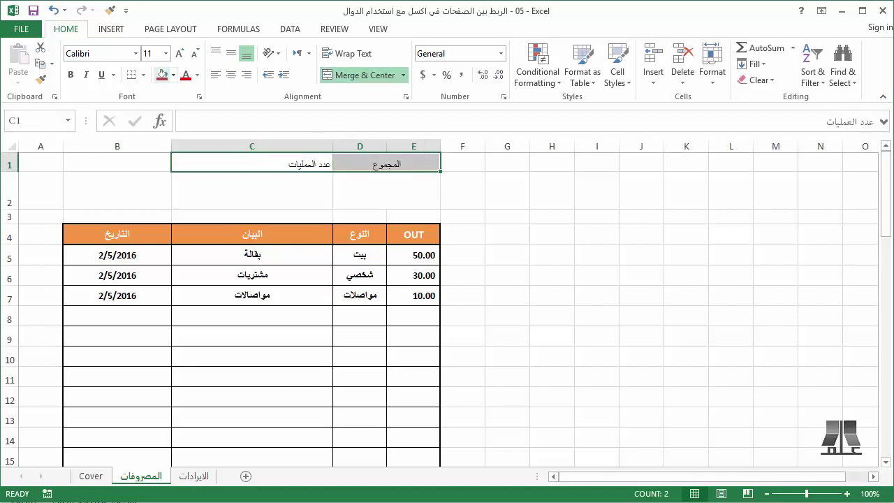
pyautogui.click(230, 53)
pyautogui.click(69, 75)
pyautogui.click(178, 53)
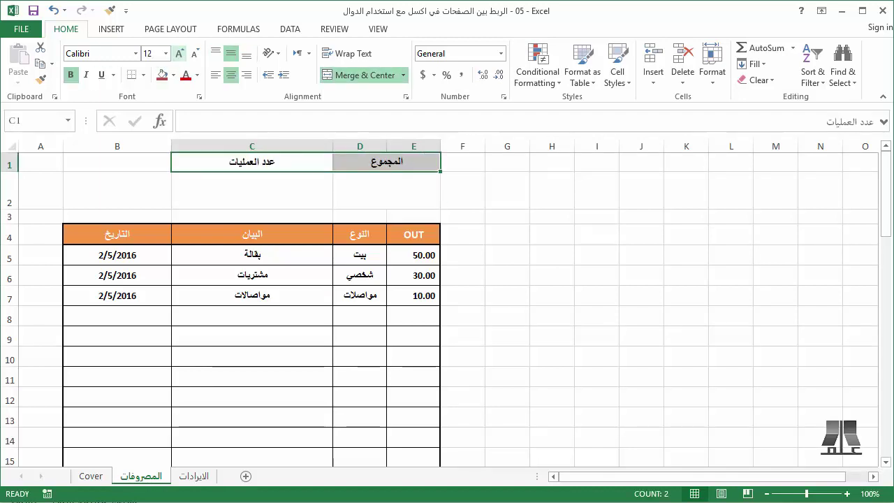
pyautogui.click(197, 75)
pyautogui.click(185, 124)
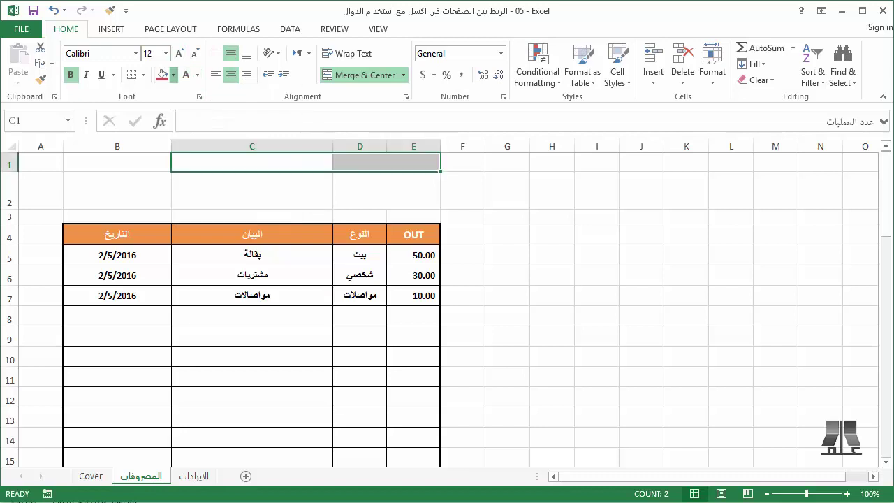
pyautogui.click(173, 75)
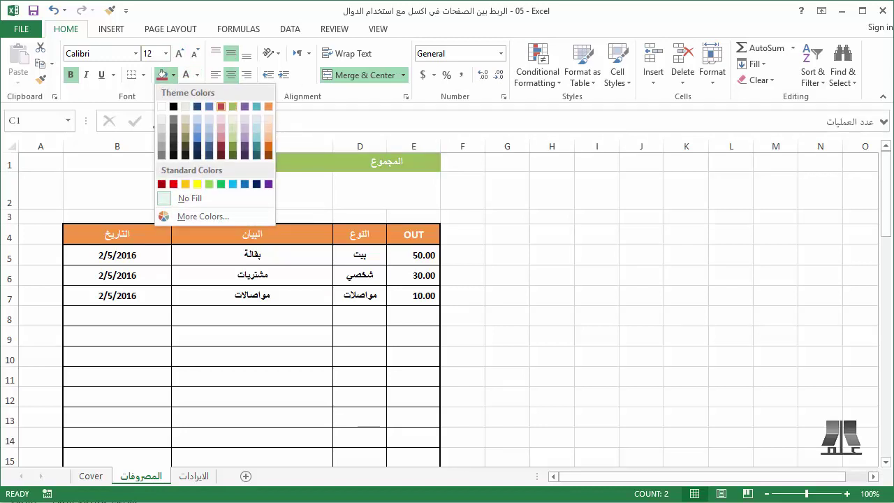
pyautogui.click(209, 106)
# Step: Fill the C2:E2 value cells light grey with bold size-16 text in a new colour
pyautogui.moveTo(224, 190); pyautogui.dragTo(412, 190)
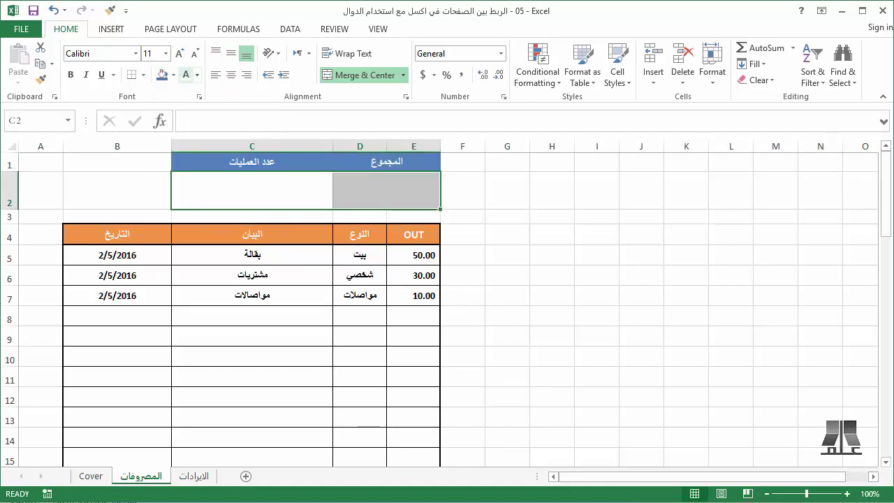
pyautogui.click(173, 75)
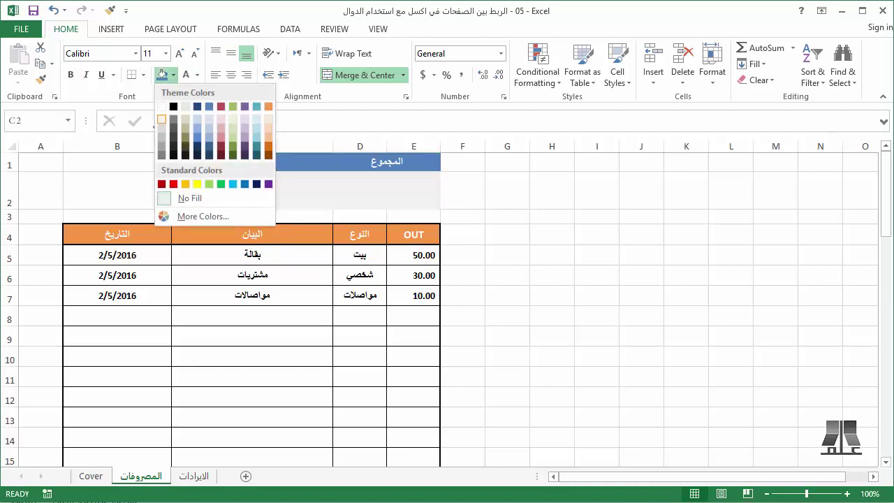
pyautogui.click(161, 118)
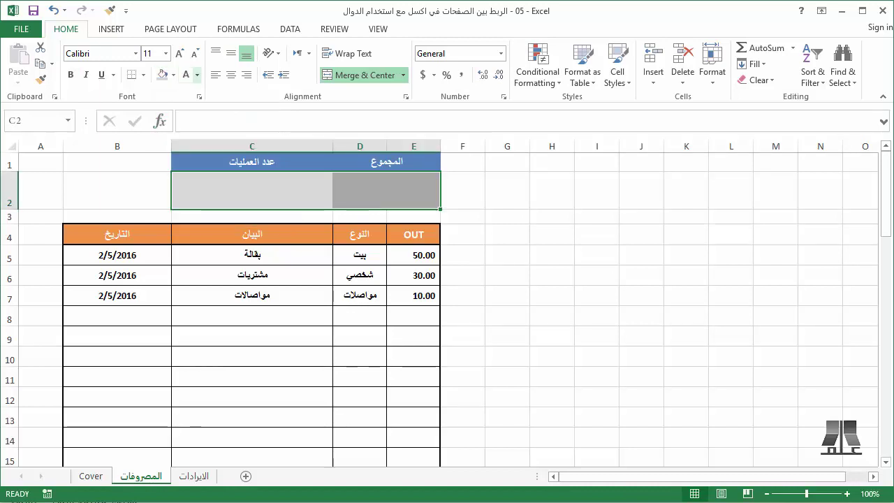
pyautogui.click(197, 75)
pyautogui.click(70, 74)
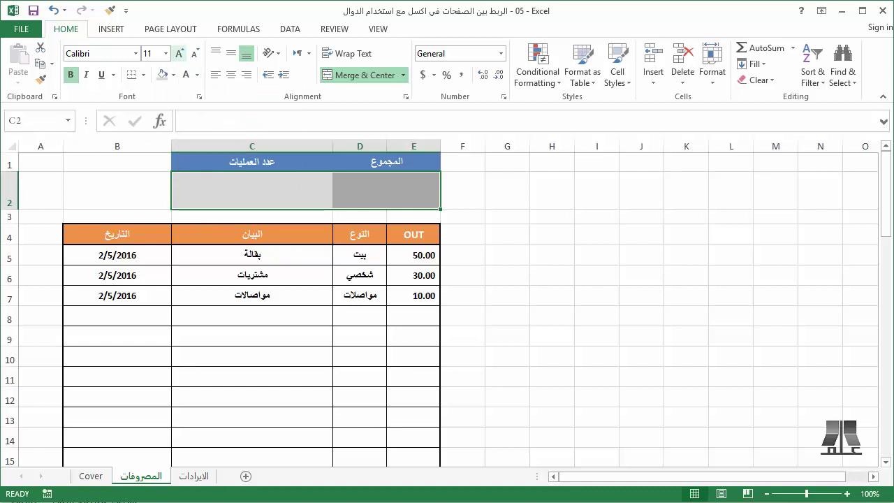
pyautogui.click(180, 53)
pyautogui.click(179, 54)
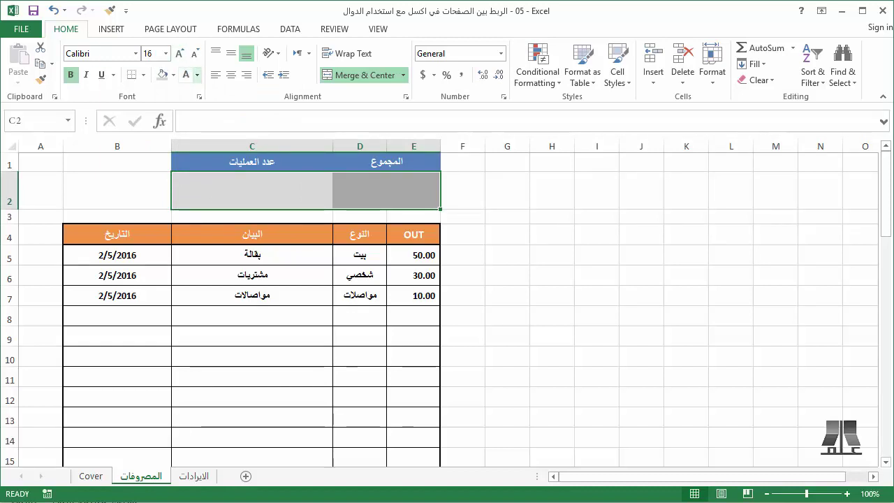
pyautogui.click(197, 75)
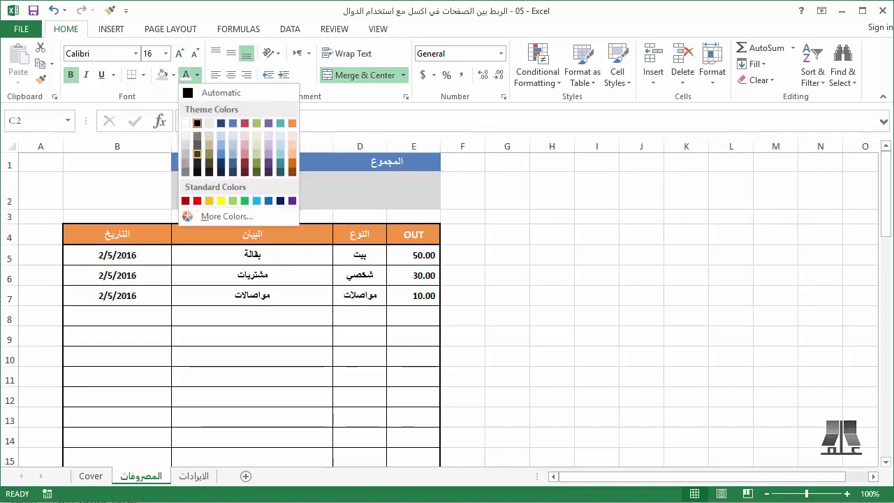
pyautogui.click(197, 153)
pyautogui.click(462, 190)
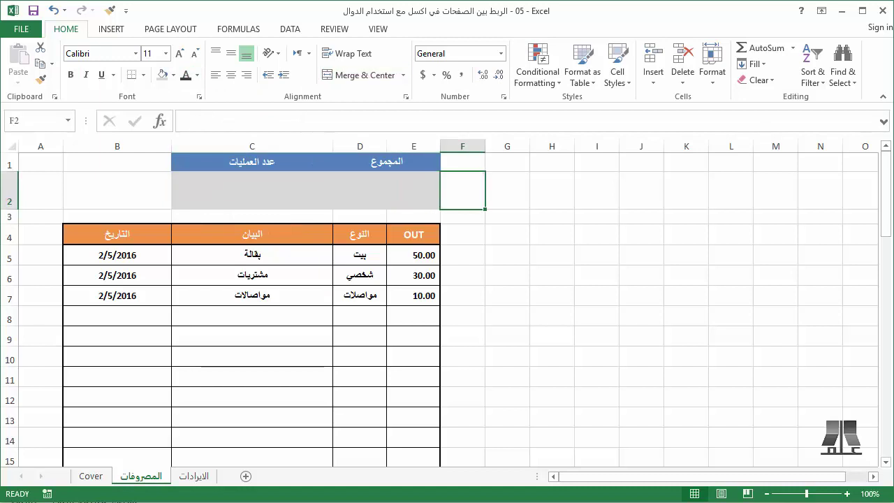
# Step: Add a double bottom border under the C1:E2 summary box
pyautogui.moveTo(210, 161); pyautogui.dragTo(418, 199)
pyautogui.click(364, 75)
pyautogui.click(142, 74)
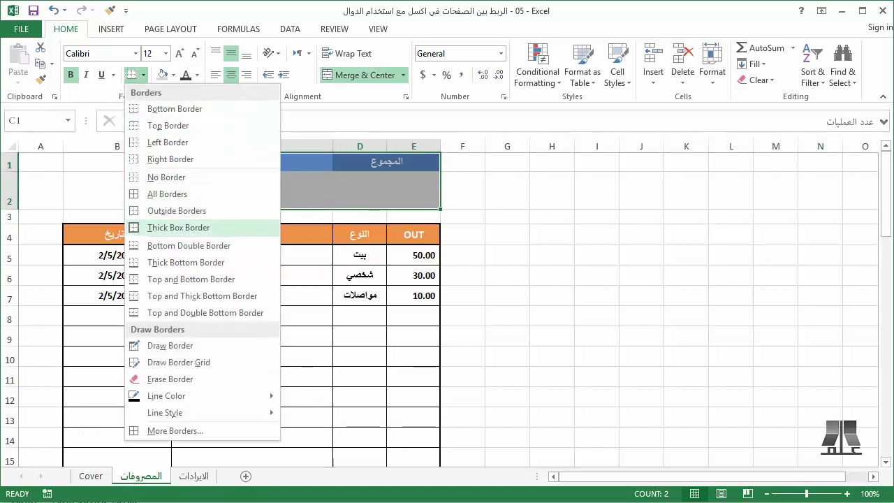
pyautogui.click(189, 245)
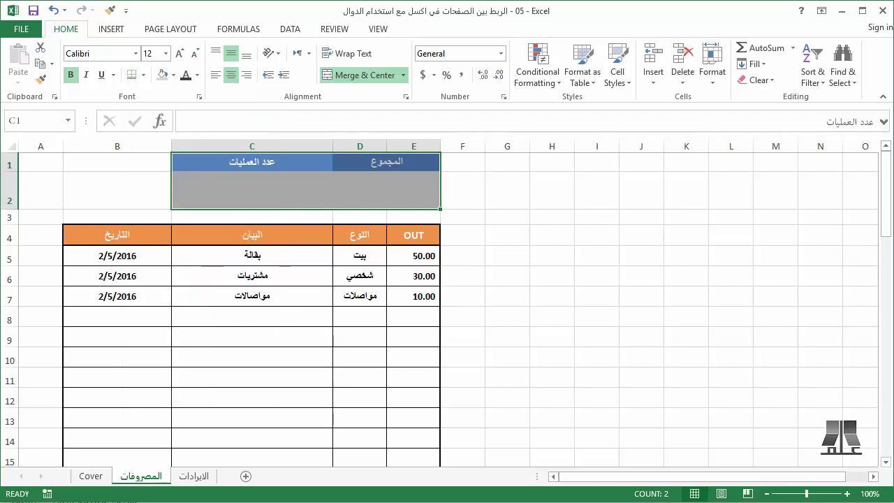
pyautogui.click(551, 217)
# Step: Add a divider between the two columns and a line under the header row
pyautogui.moveTo(252, 161); pyautogui.dragTo(413, 200)
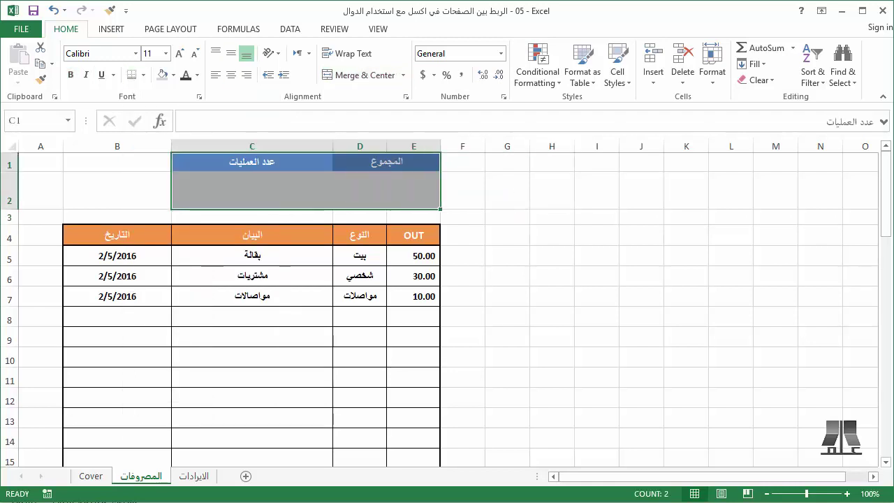
pyautogui.moveTo(360, 161); pyautogui.dragTo(413, 200)
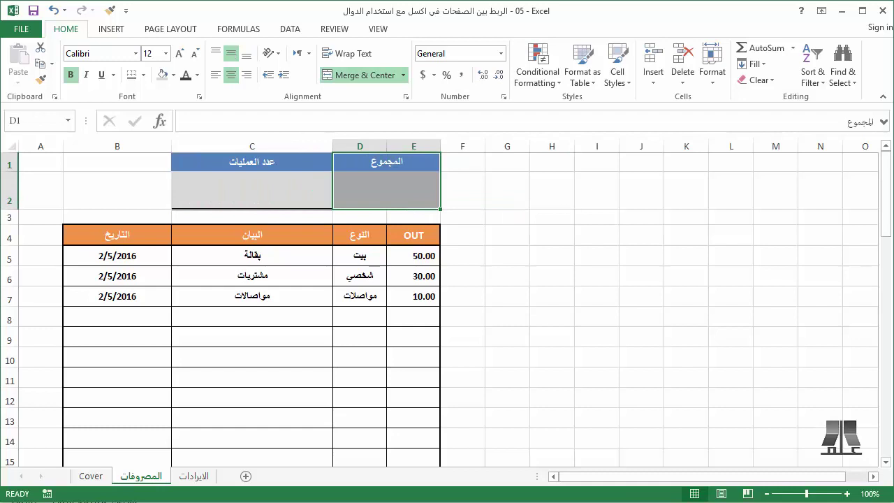
pyautogui.click(144, 75)
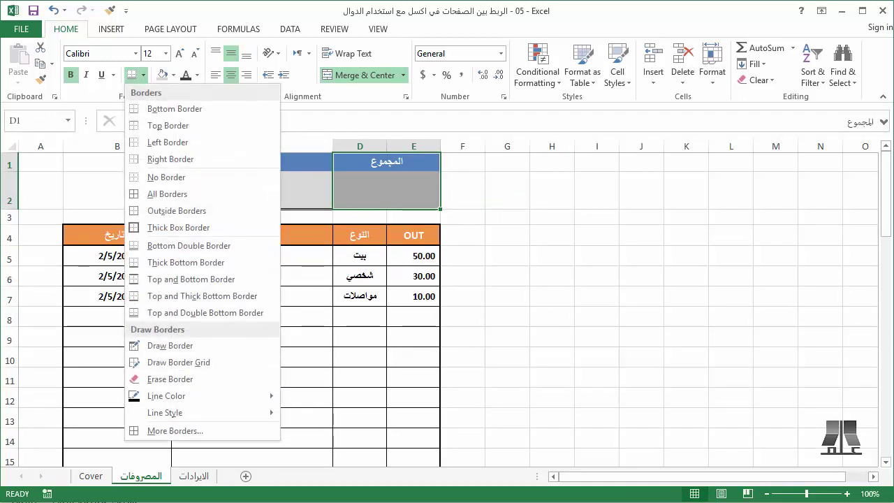
pyautogui.click(168, 142)
pyautogui.click(507, 190)
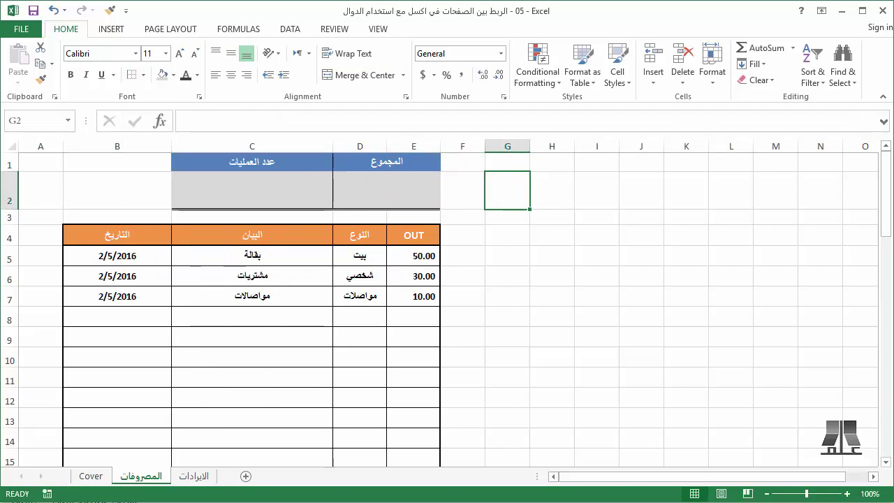
pyautogui.moveTo(391, 161); pyautogui.dragTo(251, 161)
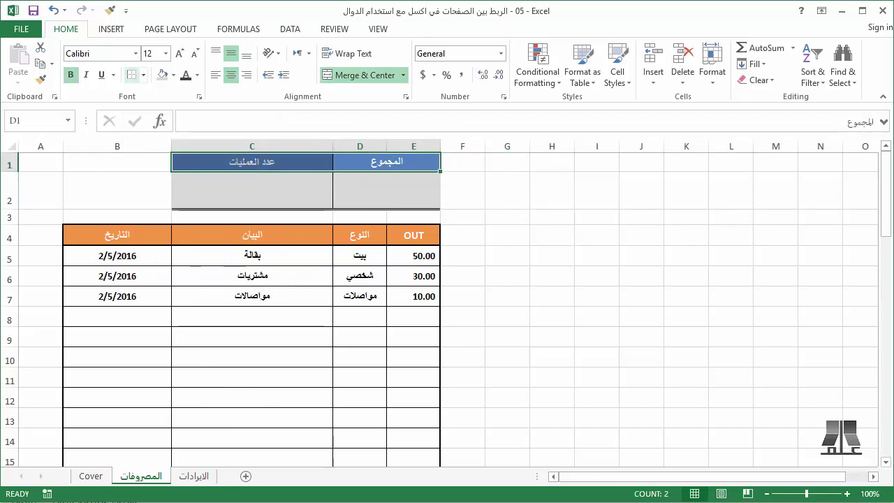
pyautogui.click(143, 75)
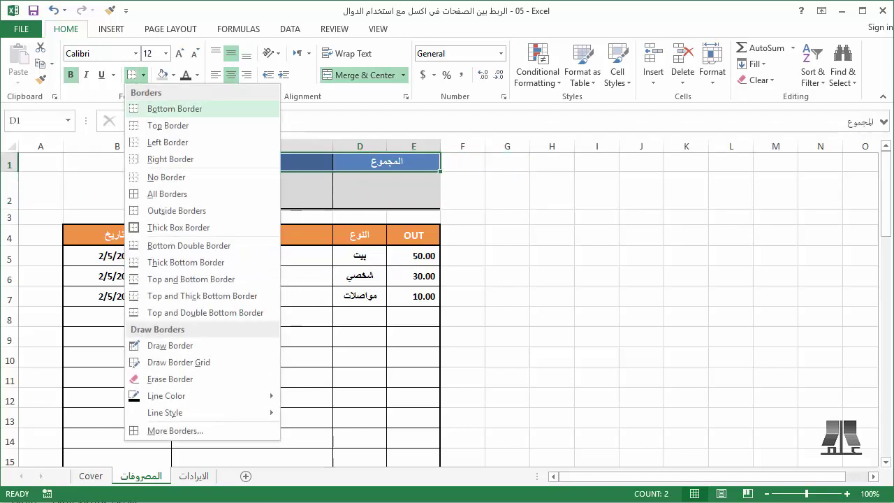
pyautogui.click(175, 108)
pyautogui.click(507, 190)
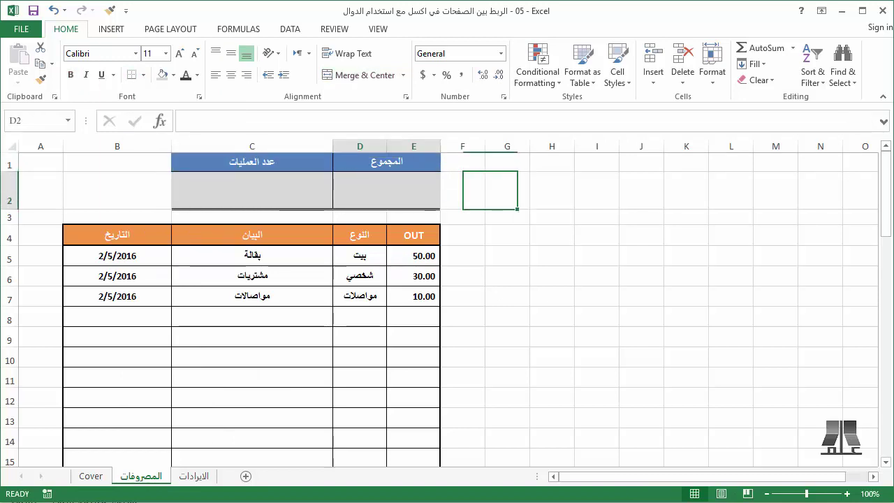
pyautogui.click(386, 190)
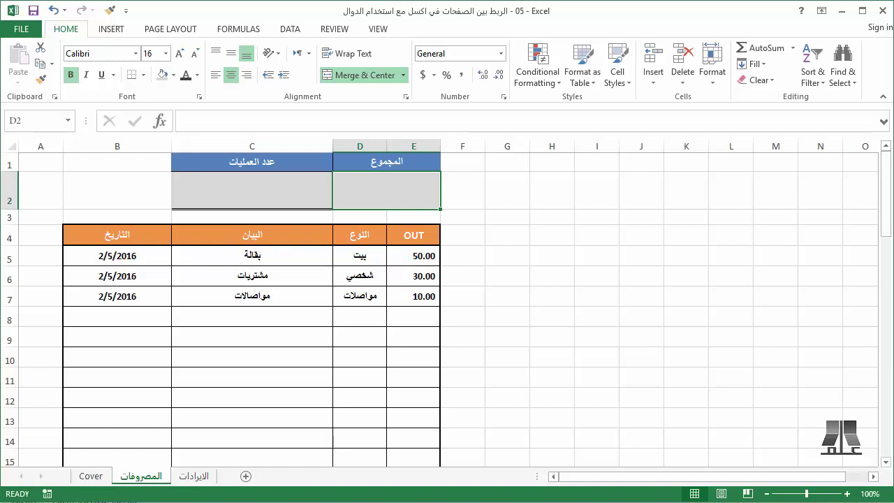
# Step: Start a SUM formula in D2 referencing D3:D50 on the الايرادات sheet
pyautogui.write('=')
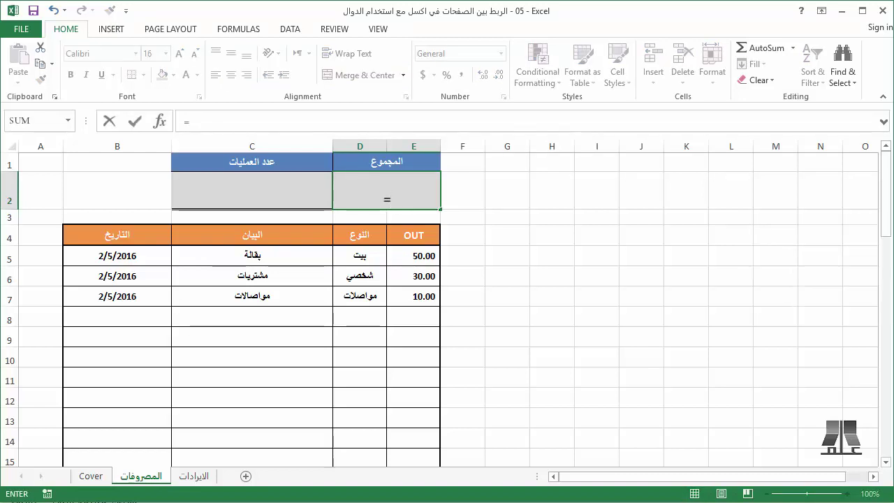
pyautogui.write('sum')
pyautogui.press('Tab')
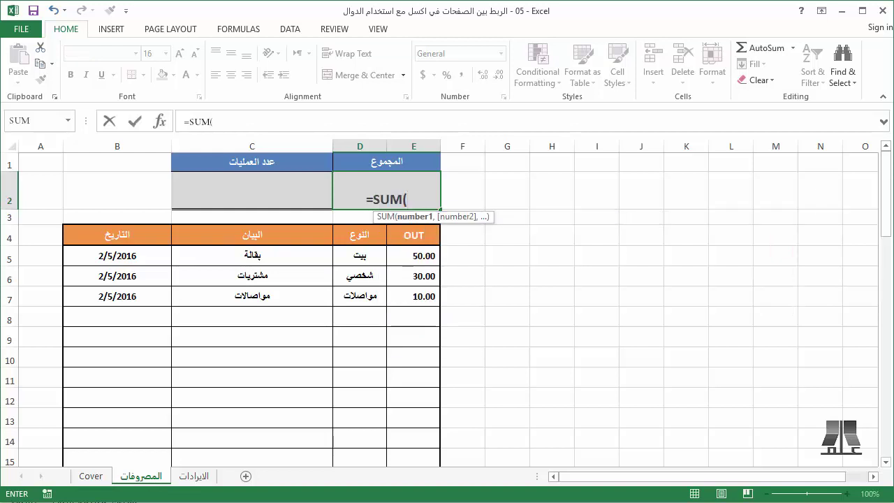
pyautogui.click(194, 475)
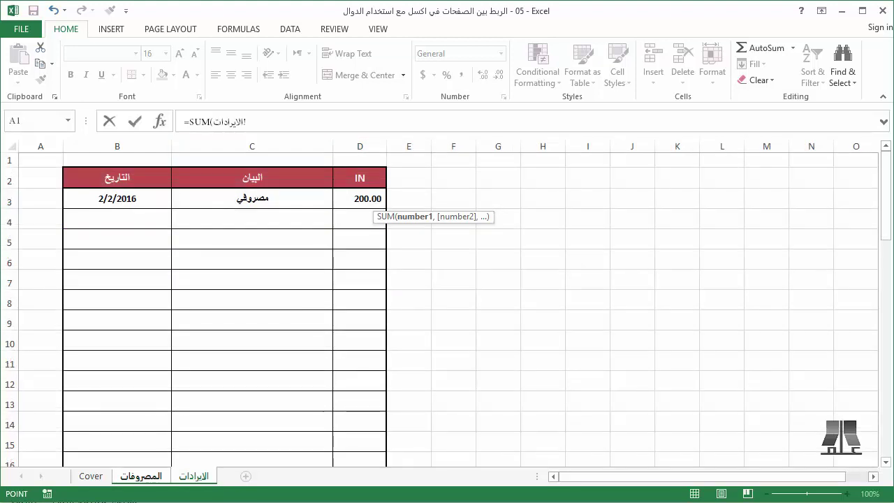
pyautogui.click(243, 121)
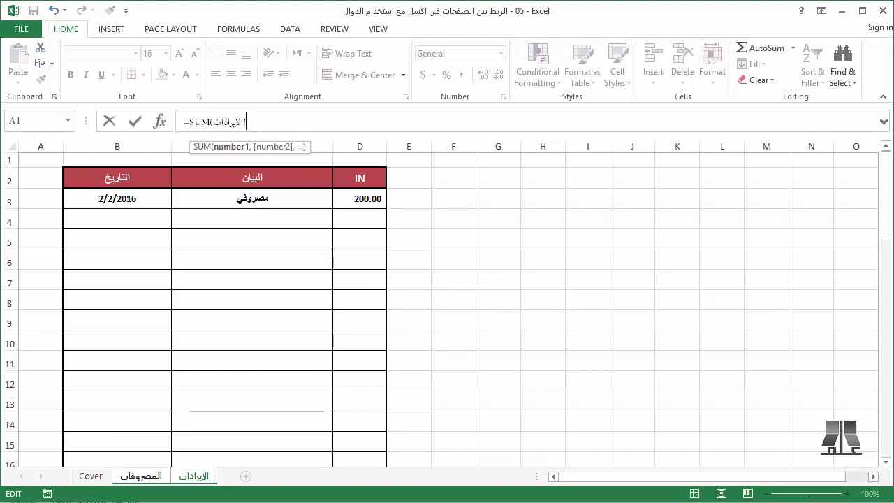
pyautogui.click(359, 199)
pyautogui.moveTo(359, 202); pyautogui.dragTo(377, 440)
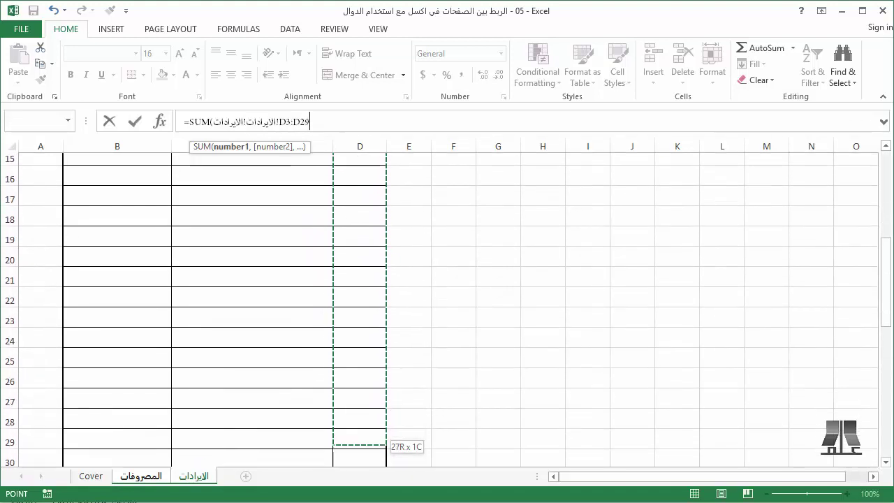
pyautogui.moveTo(377, 440)
pyautogui.mouseDown()
pyautogui.moveTo(377, 454)
pyautogui.moveTo(377, 427)
pyautogui.mouseUp()
pyautogui.scroll(7, 447, 307)
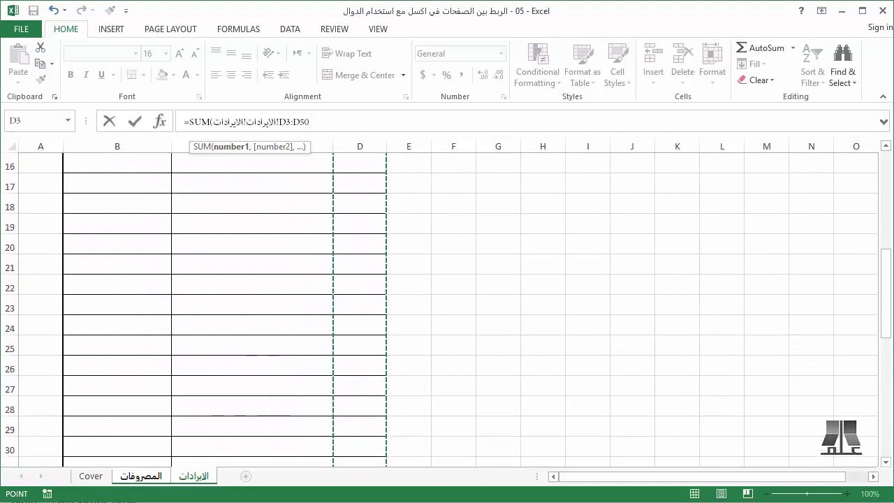
pyautogui.scroll(5, 446, 307)
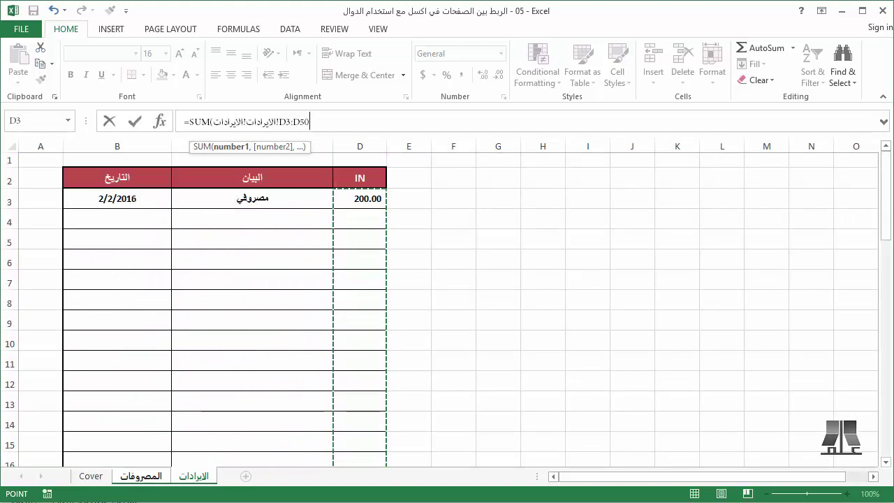
# Step: Remove the duplicated sheet name, close the SUM and commit, showing 200.00
pyautogui.click(255, 121)
pyautogui.moveTo(278, 121); pyautogui.dragTo(245, 122)
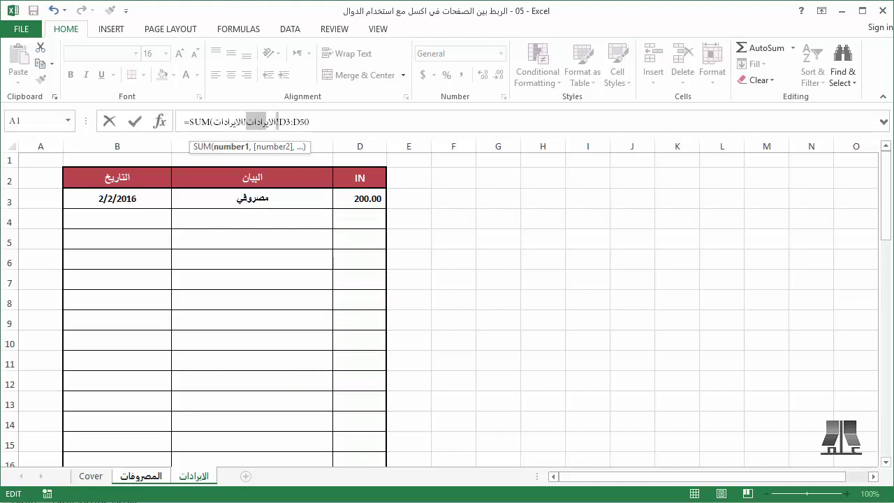
pyautogui.click(278, 122)
pyautogui.doubleClick(276, 121)
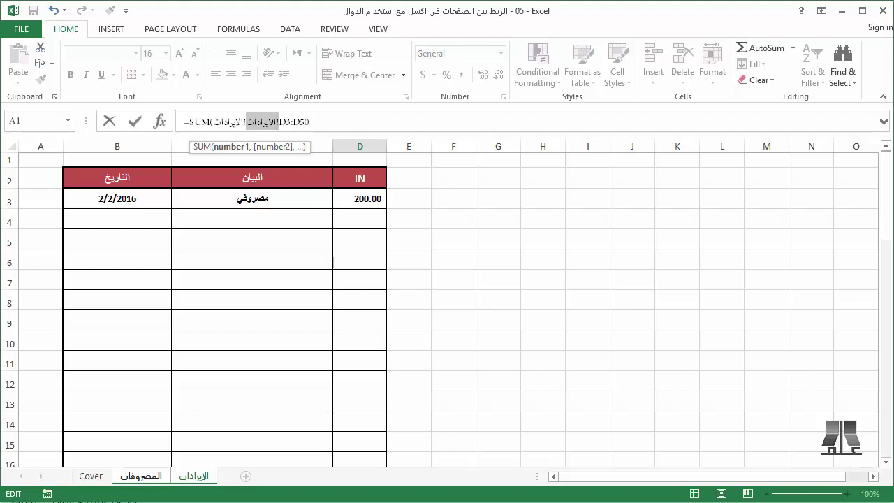
pyautogui.press('BackSpace')
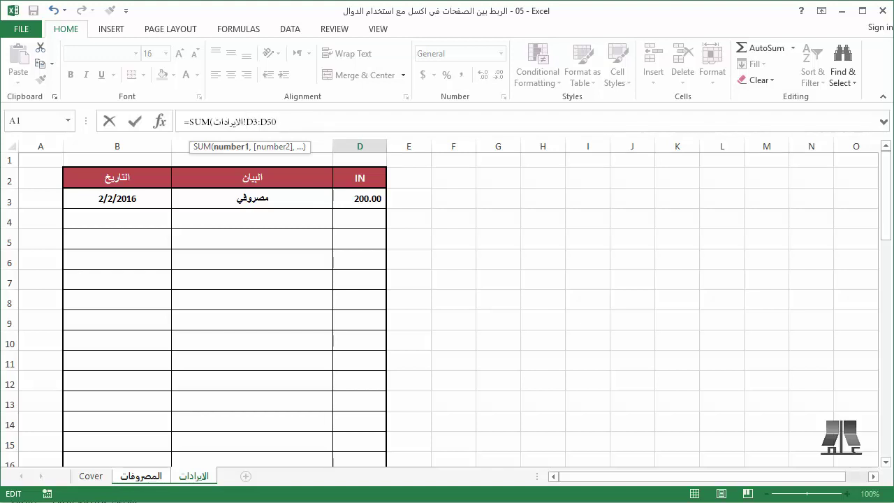
pyautogui.write(')')
pyautogui.press('Return')
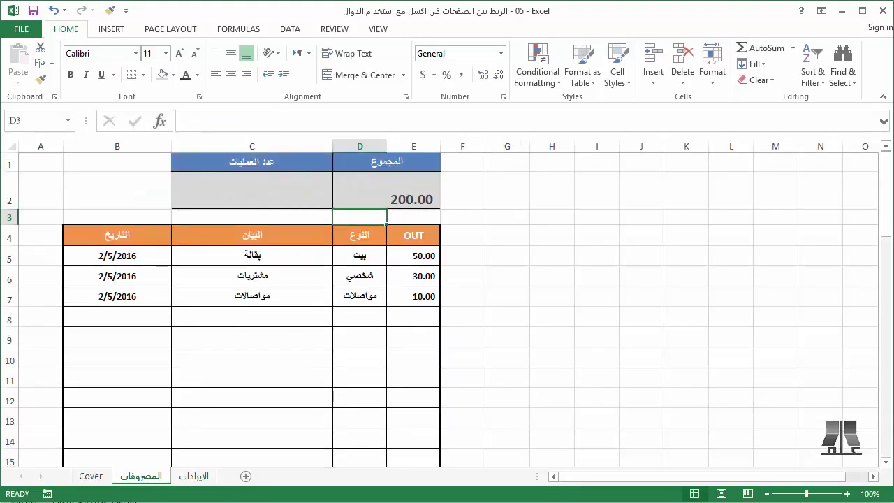
# Step: Middle-align C2:E2 and subtract SUM(E5:E52) in D2, giving a net 110.00
pyautogui.moveTo(251, 190); pyautogui.dragTo(412, 190)
pyautogui.click(230, 53)
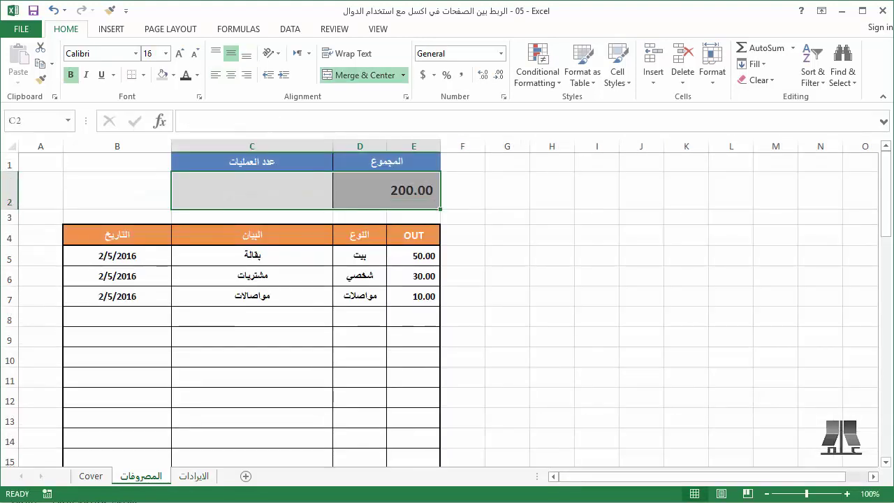
pyautogui.click(386, 190)
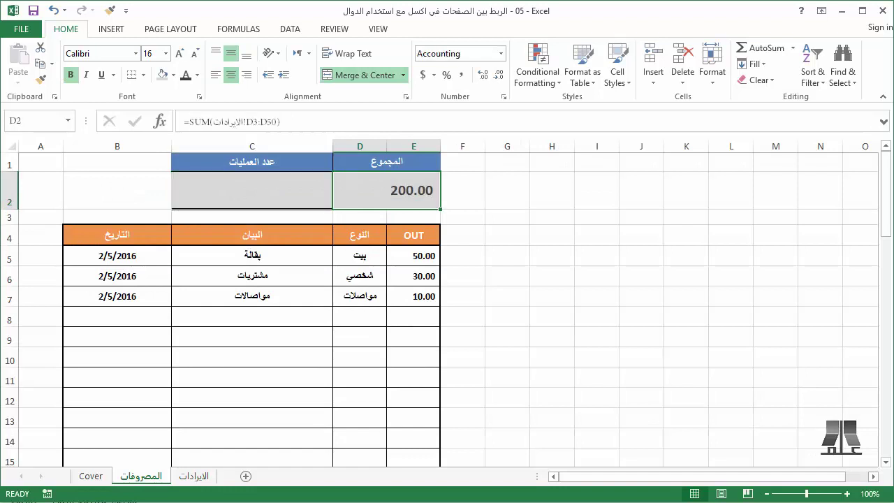
pyautogui.click(279, 121)
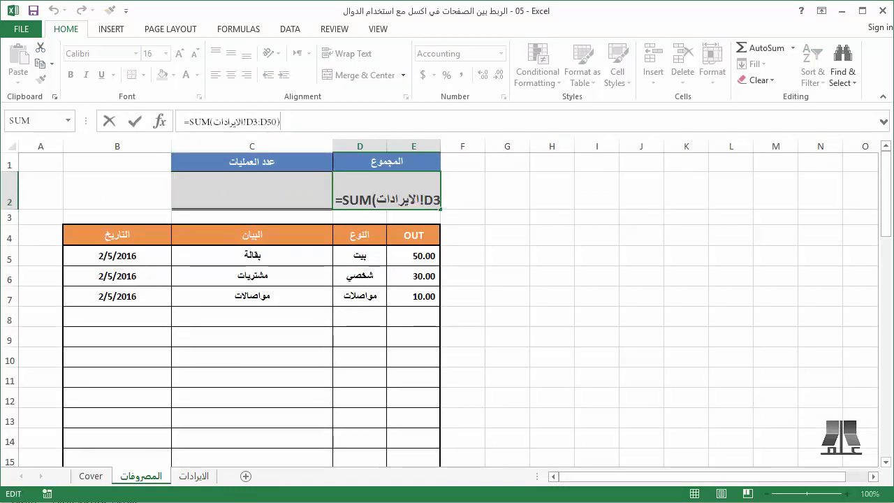
pyautogui.write('-SUM(')
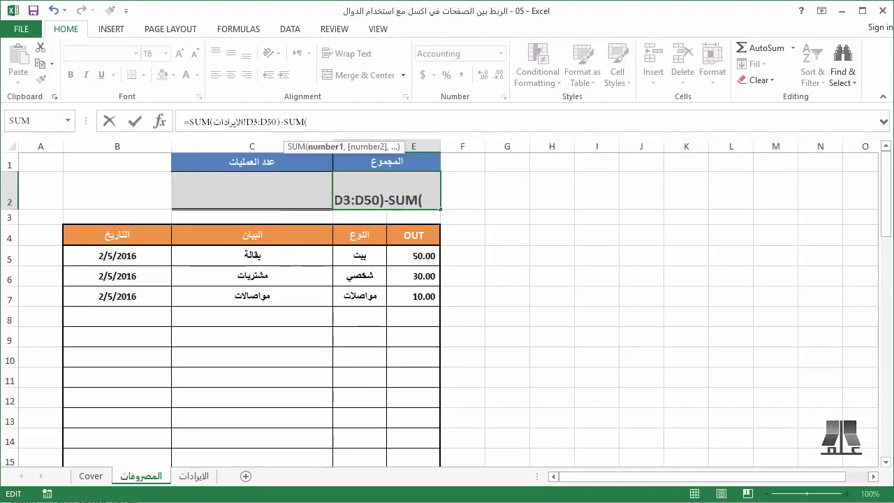
pyautogui.moveTo(413, 255)
pyautogui.mouseDown()
pyautogui.moveTo(413, 464)
pyautogui.moveTo(413, 428)
pyautogui.mouseUp()
pyautogui.press('Return')
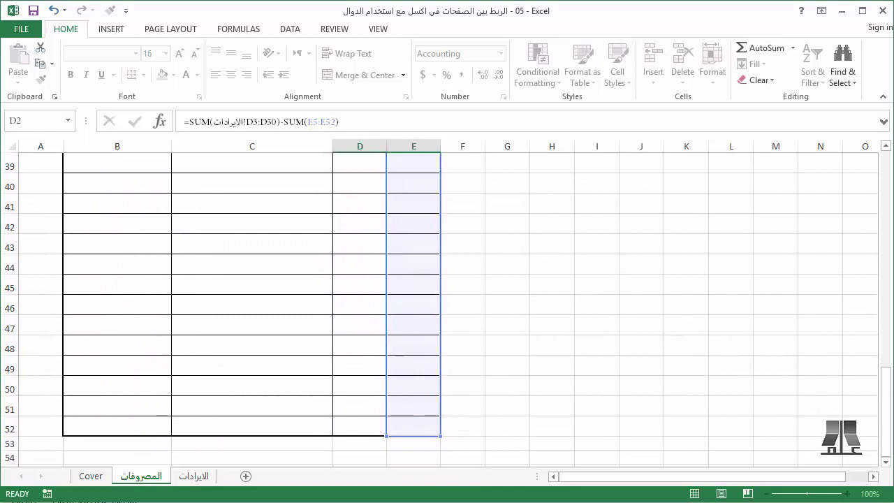
pyautogui.scroll(1, 446, 307)
pyautogui.click(386, 190)
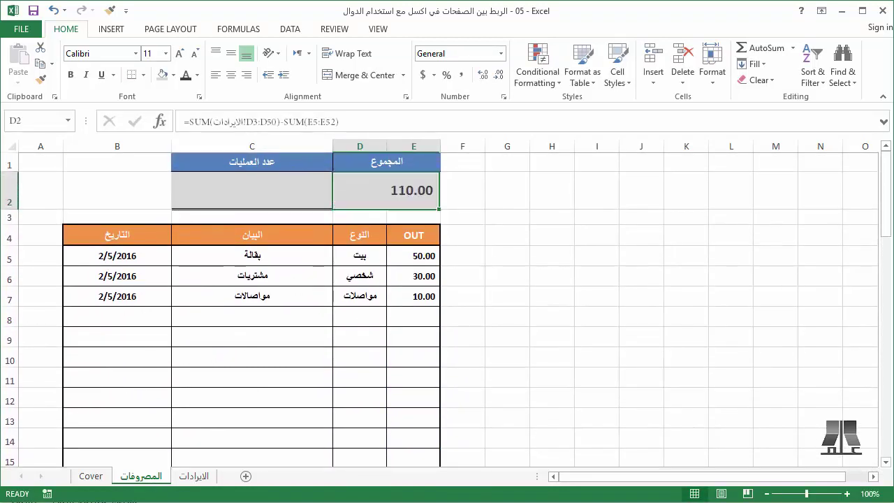
pyautogui.click(255, 188)
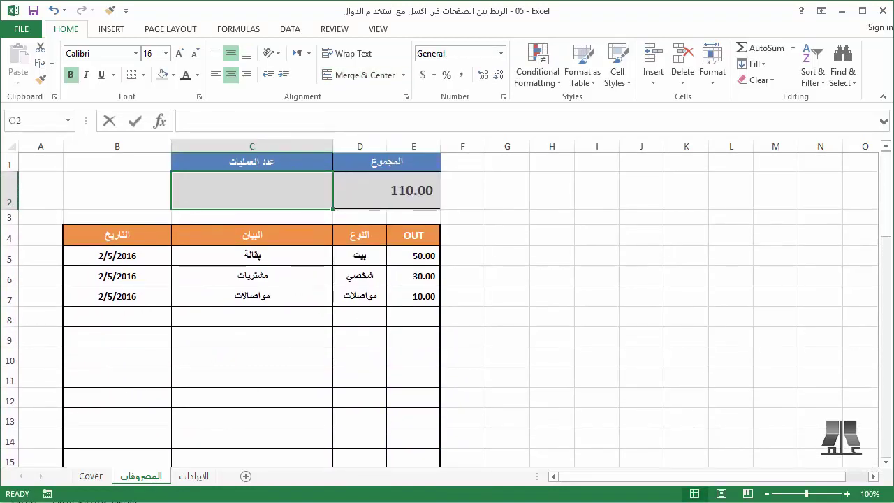
# Step: Begin C2's formula with COUNTA over C5:C52
pyautogui.write('=cou')
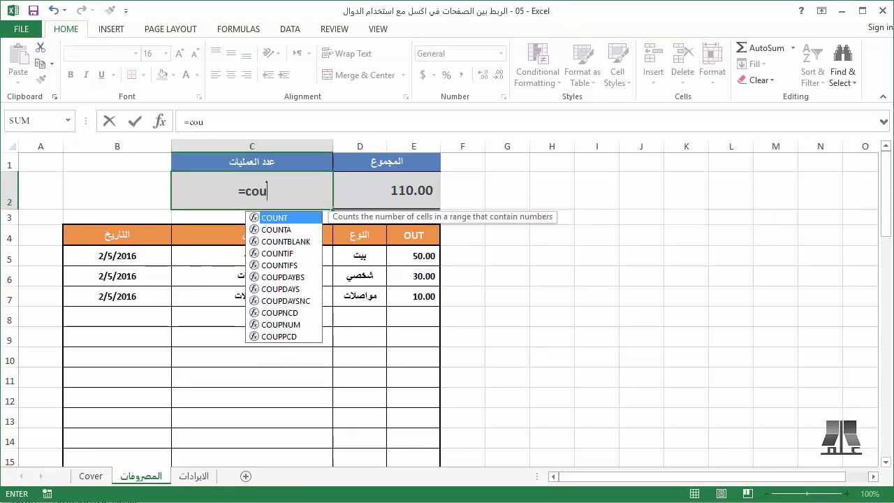
pyautogui.press('Down')
pyautogui.press('Tab')
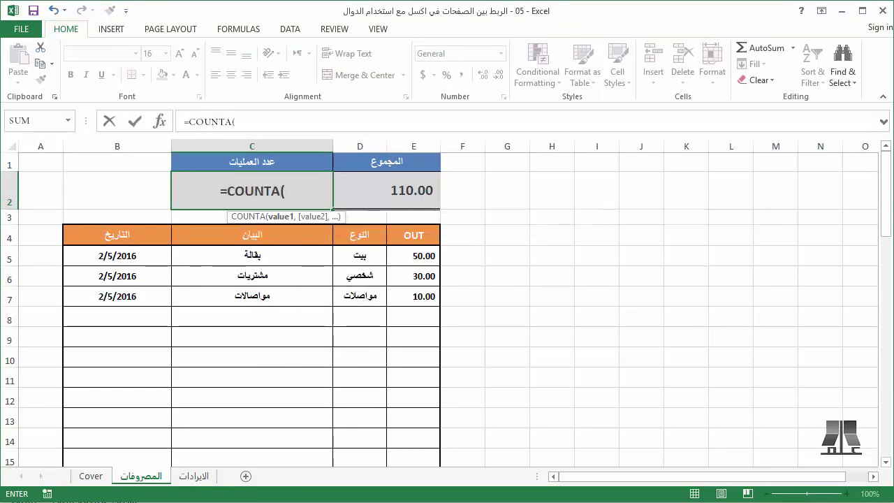
pyautogui.moveTo(252, 256); pyautogui.dragTo(332, 451)
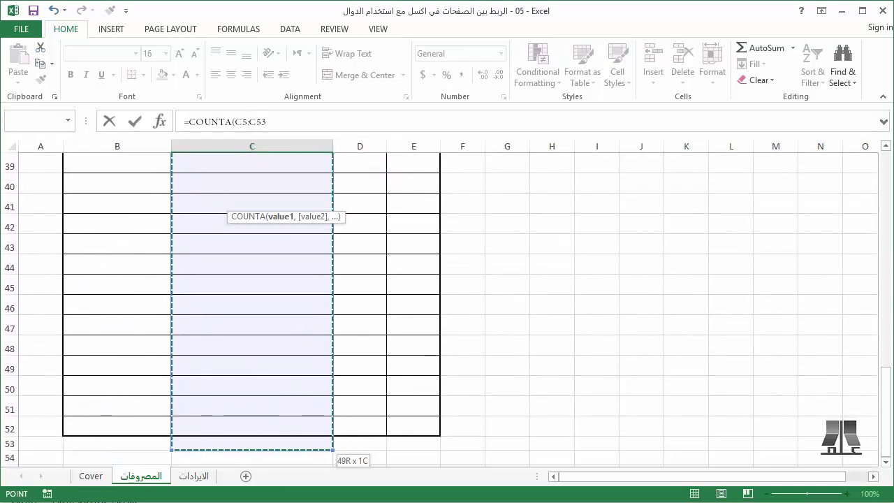
pyautogui.moveTo(333, 450); pyautogui.dragTo(332, 457)
pyautogui.scroll(9, 251, 308)
pyautogui.scroll(3, 252, 307)
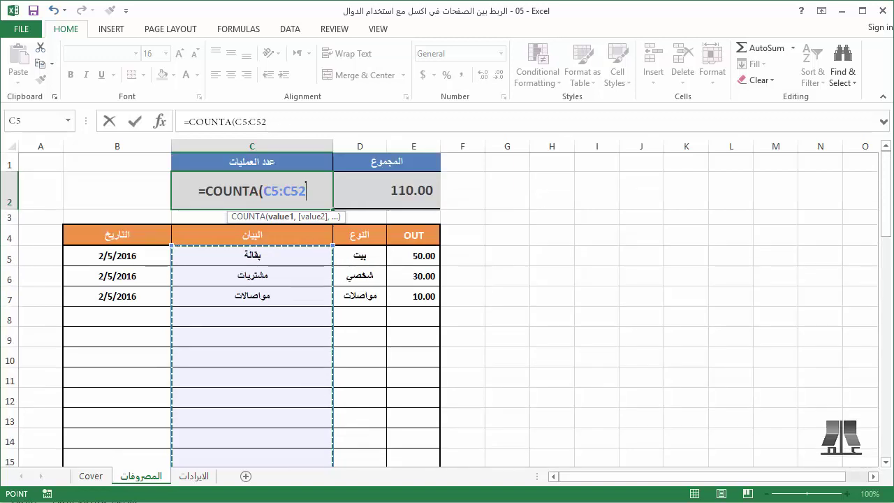
# Step: Subtract COUNT(B5:B52) to finish =COUNTA(C5:C52)-COUNT(B5:B52)
pyautogui.write(')')
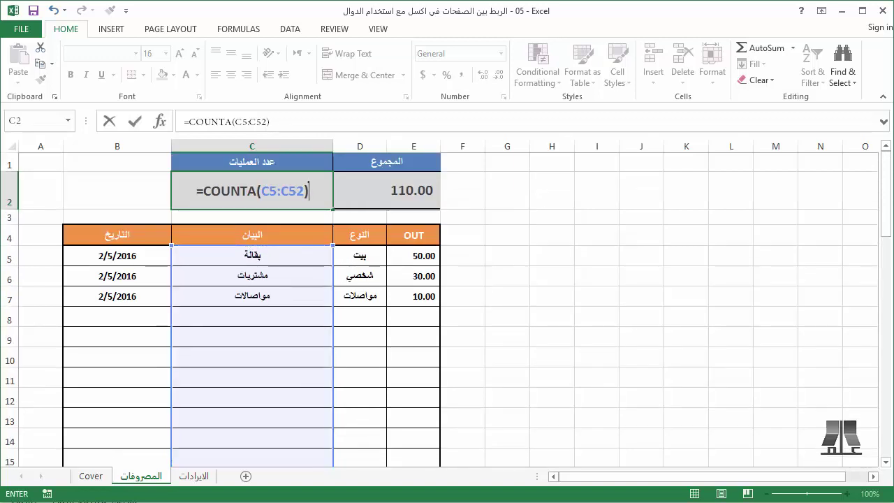
pyautogui.write('-')
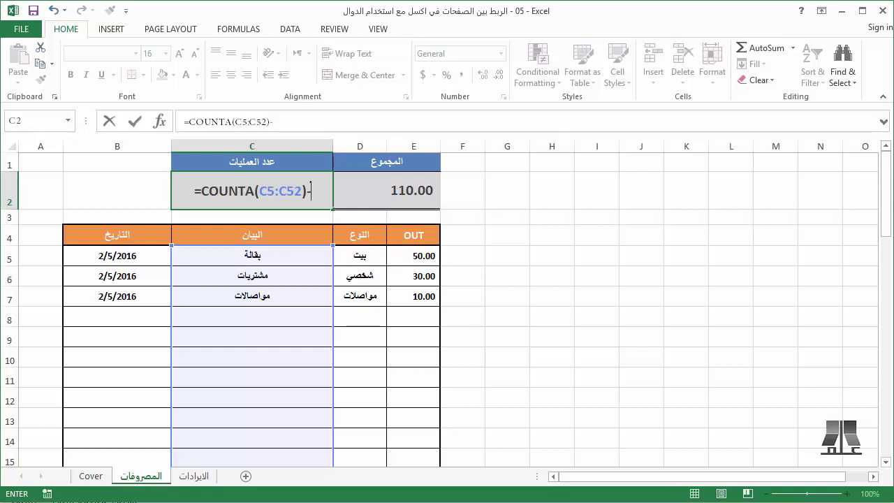
pyautogui.write('cou')
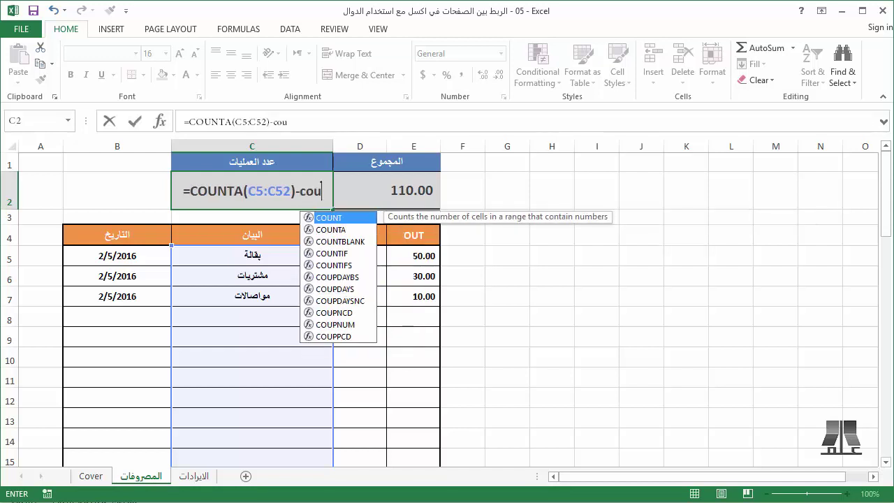
pyautogui.press('Tab')
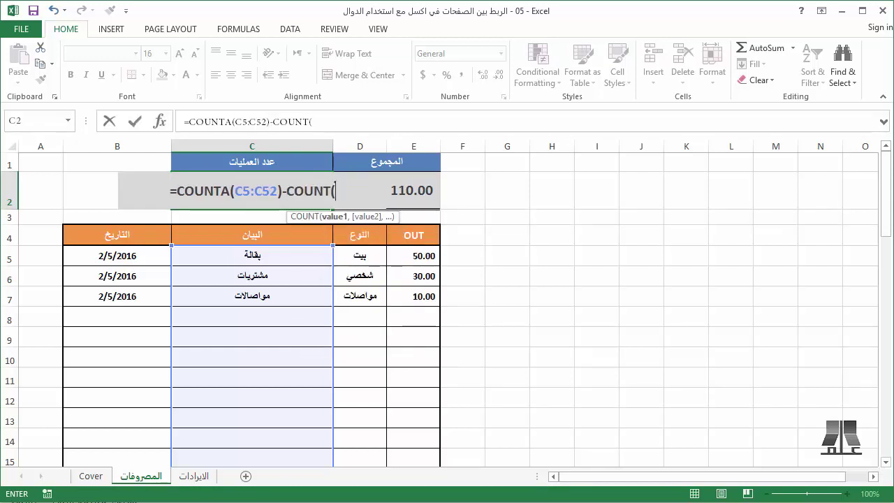
pyautogui.click(118, 255)
pyautogui.moveTo(117, 255); pyautogui.dragTo(117, 447)
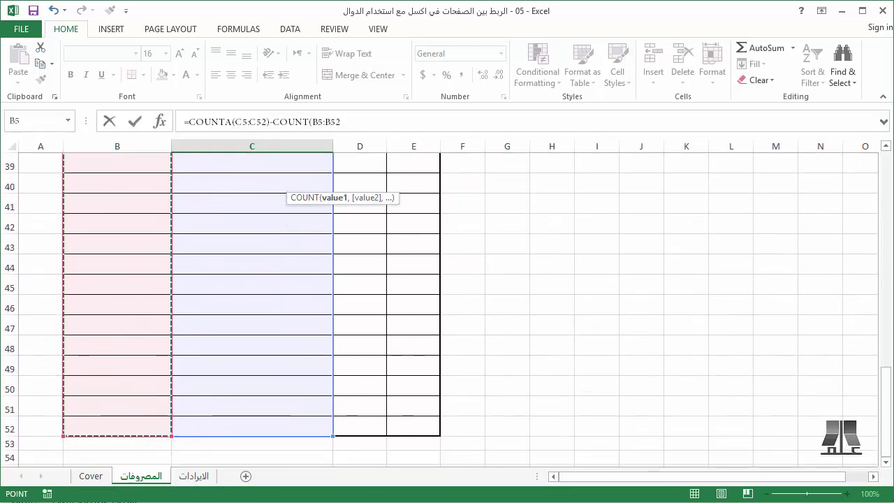
pyautogui.scroll(6, 447, 307)
pyautogui.scroll(7, 447, 308)
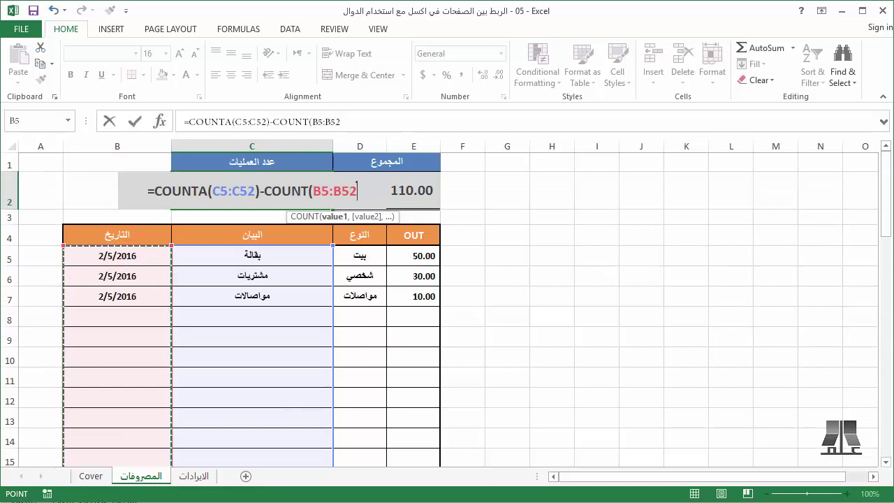
pyautogui.write(')')
pyautogui.press('Return')
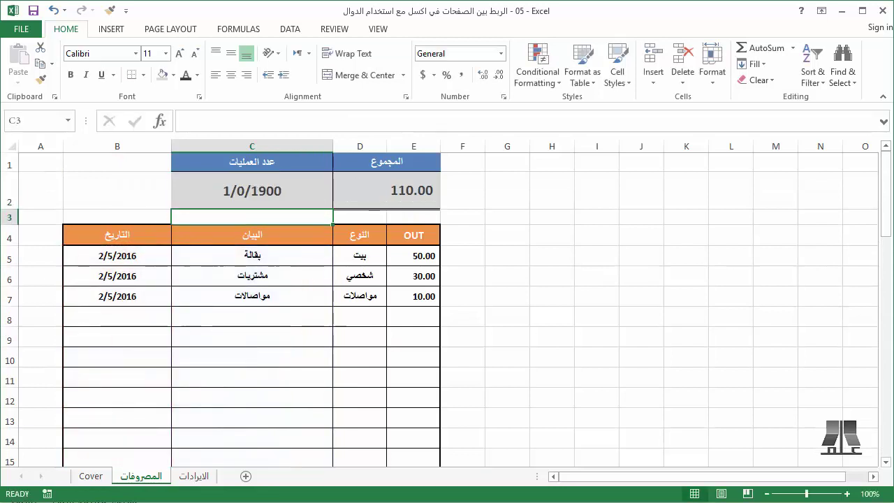
# Step: Switch C2's operations count to General format so it shows 0 instead of a date
pyautogui.click(252, 190)
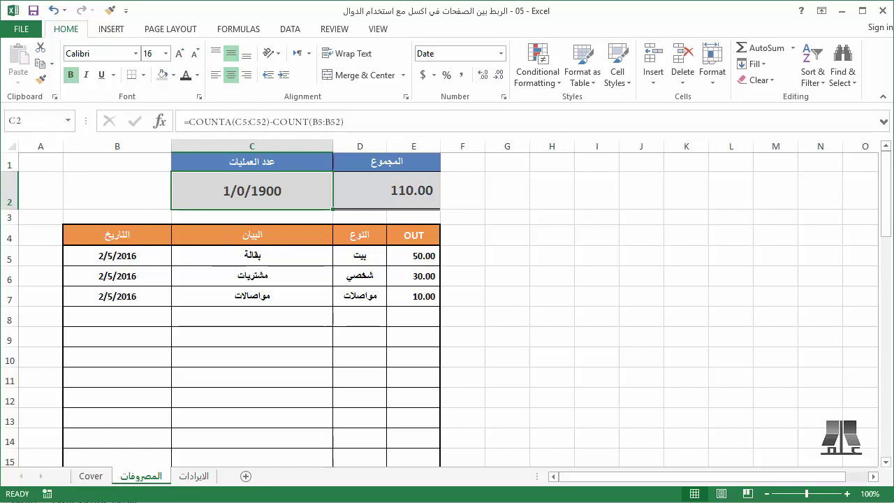
pyautogui.hotkey('ctrl', 'shift', '`')
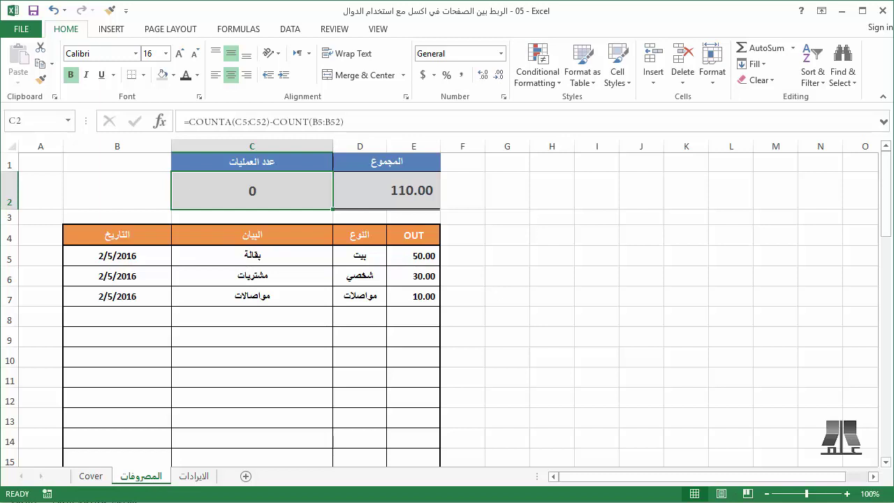
# Step: Edit C2 to =COUNTA(C5:C52) so the operations count shows 3
pyautogui.press('F2')
pyautogui.press('BackSpace')
pyautogui.press('BackSpace')
pyautogui.press('BackSpace')
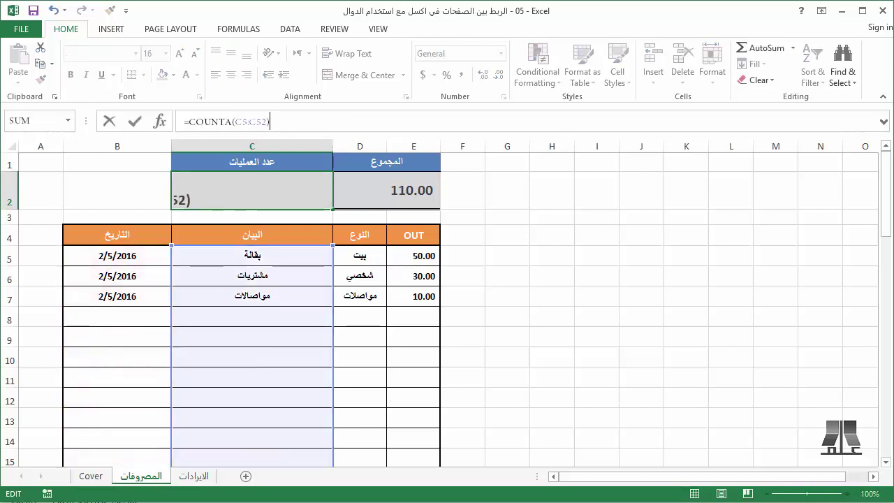
pyautogui.press('Return')
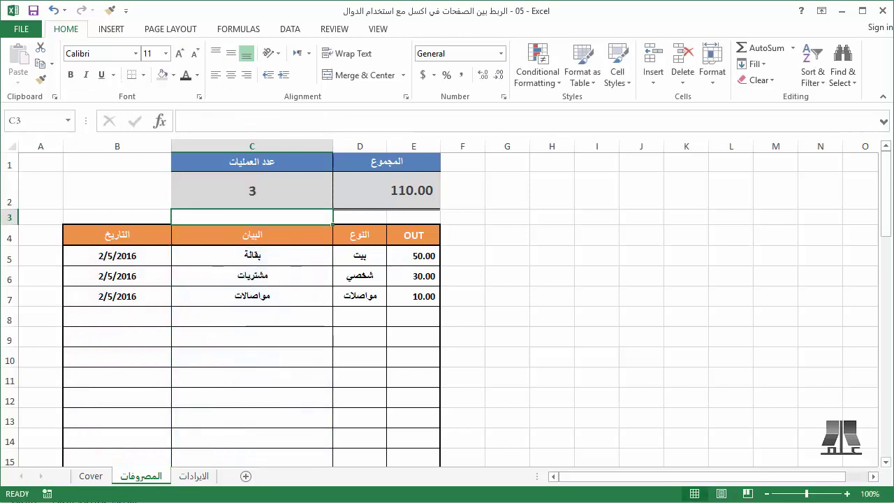
# Step: Review the count in C2 and D2's SUM formula, then go to the الايرادات sheet
pyautogui.click(252, 189)
pyautogui.click(386, 190)
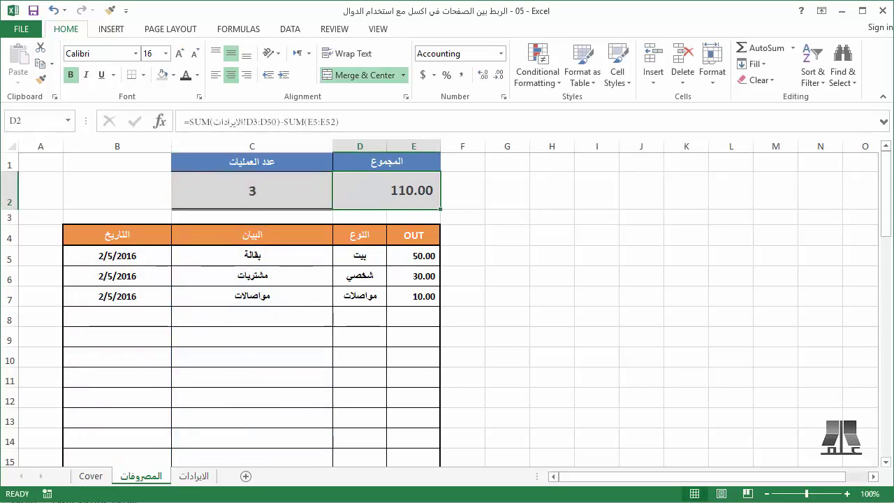
pyautogui.click(194, 475)
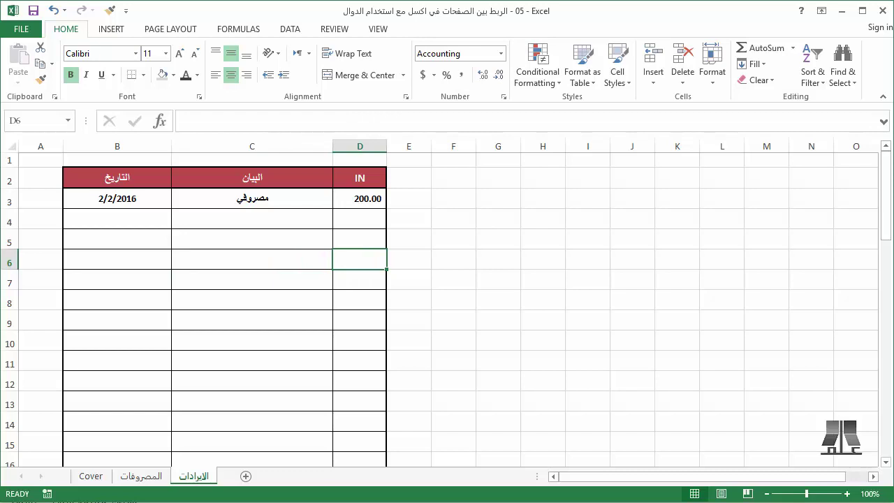
# Step: Delete the total row 51 from the الايرادات sheet
pyautogui.hotkey('ctrl', 'Down')
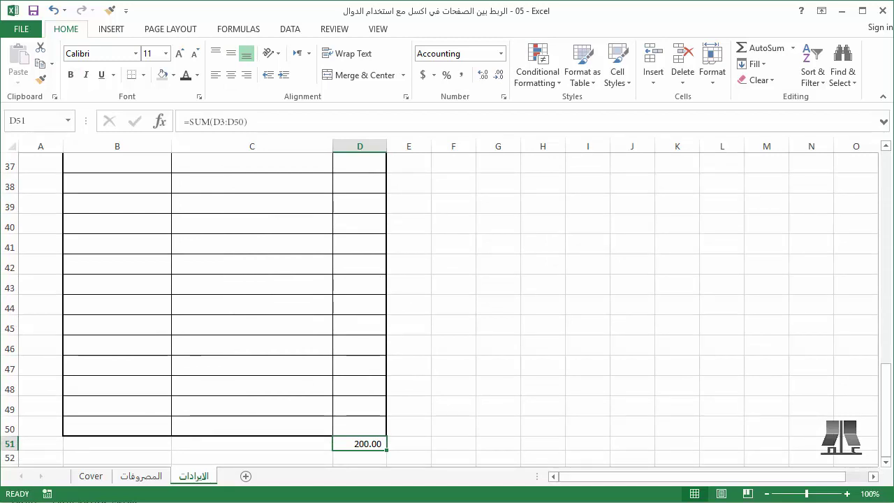
pyautogui.hotkey('shift', 'space')
pyautogui.hotkey('ctrl', '-')
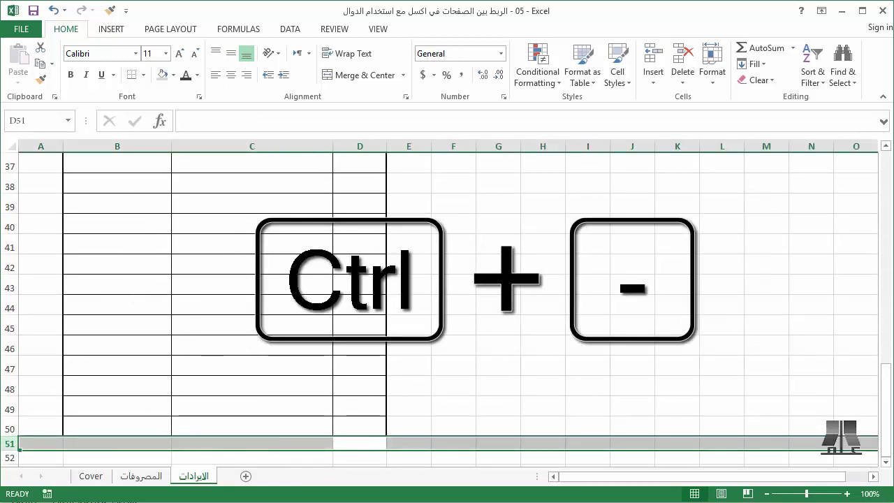
pyautogui.click(252, 304)
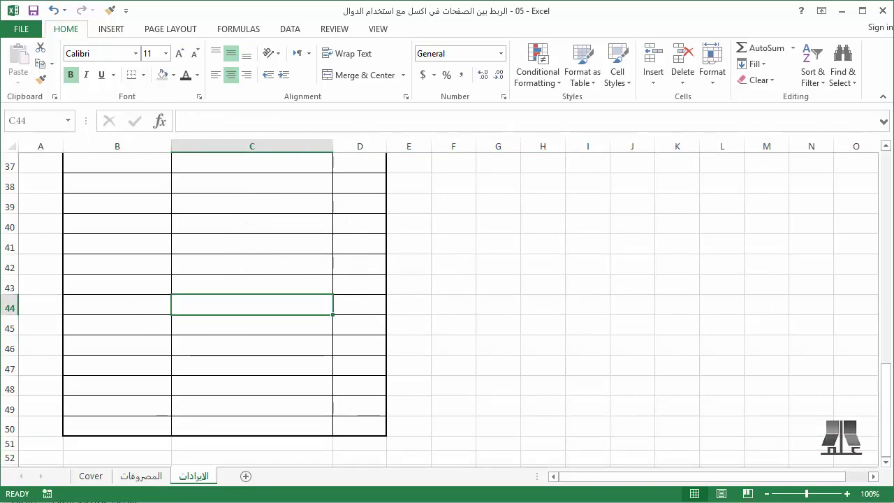
pyautogui.hotkey('ctrl', 'Up')
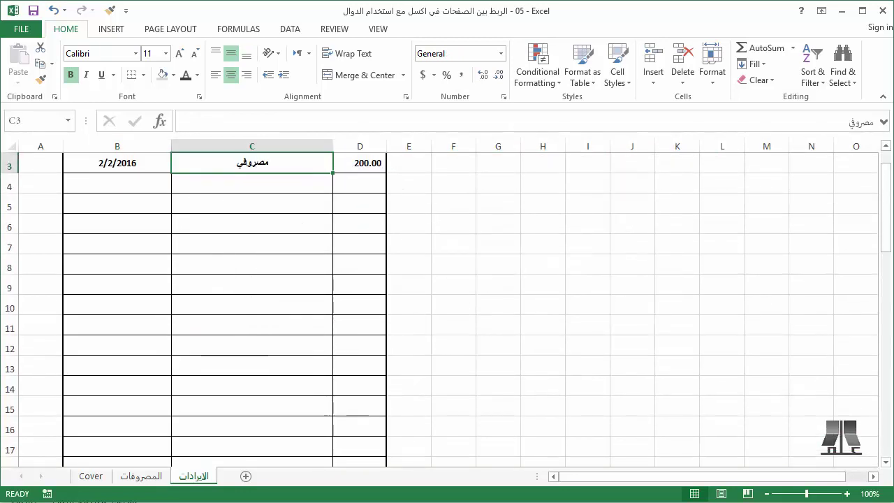
pyautogui.press('Up')
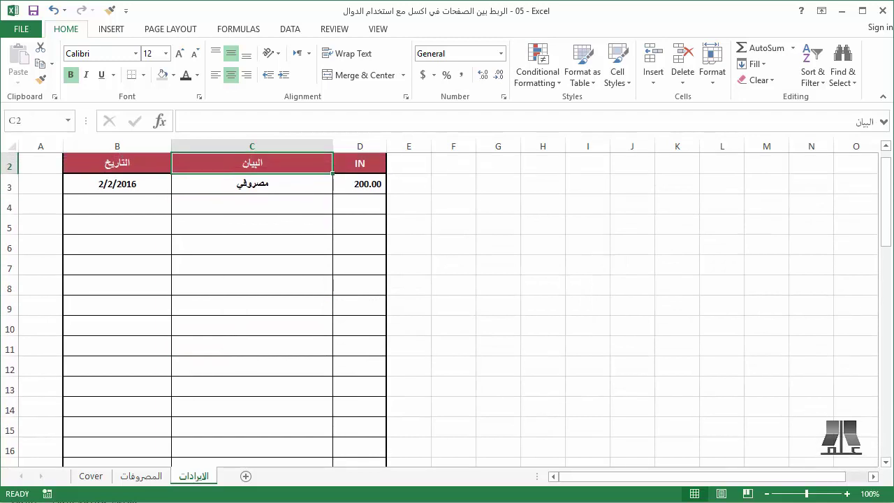
pyautogui.hotkey('ctrl', 'Home')
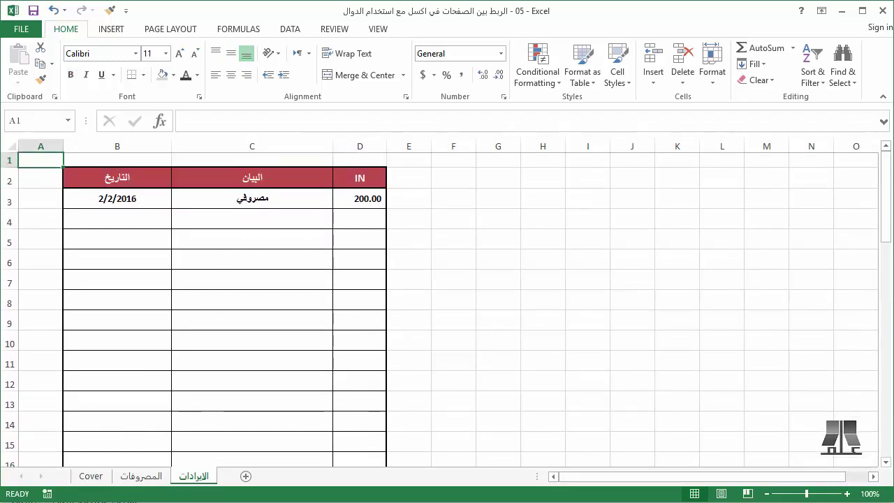
# Step: Add a 2/3/2016 مصروفي income of 50 in row 4, then return to المصروفات
pyautogui.click(116, 219)
pyautogui.hotkey('ctrl', "'")
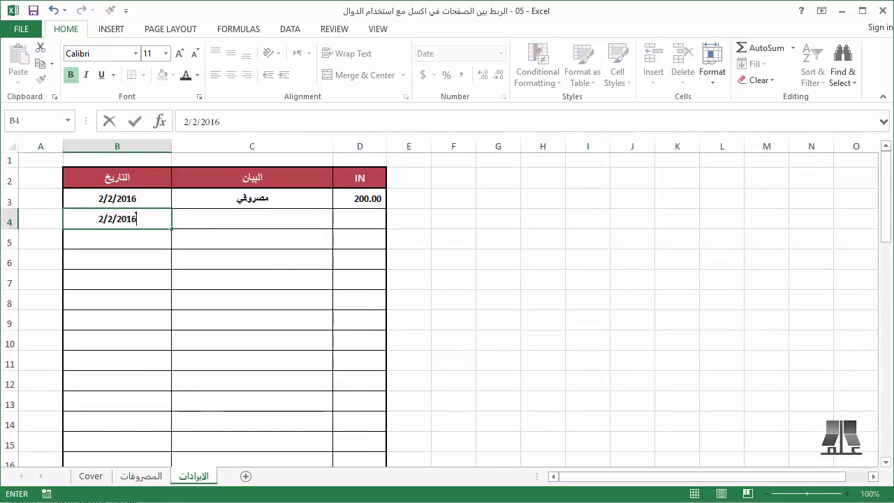
pyautogui.press('Return')
pyautogui.press('Up')
pyautogui.write('2')
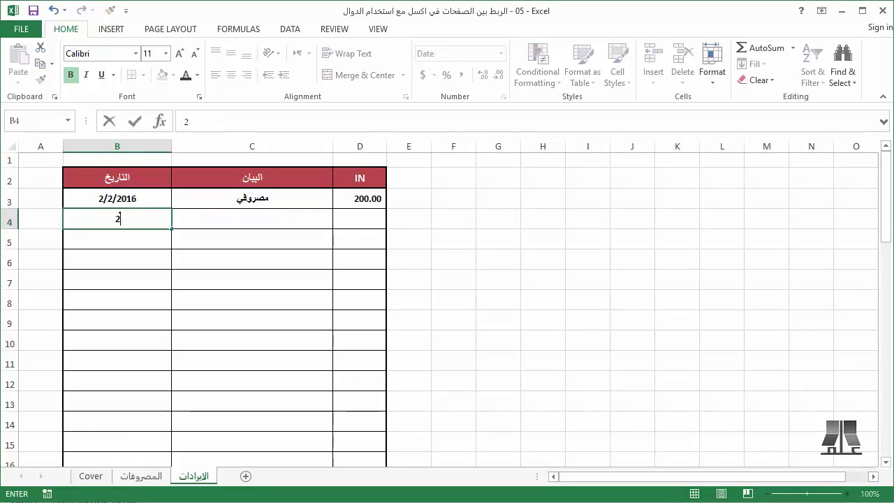
pyautogui.write('/3')
pyautogui.press('Tab')
pyautogui.hotkey('ctrl', "'")
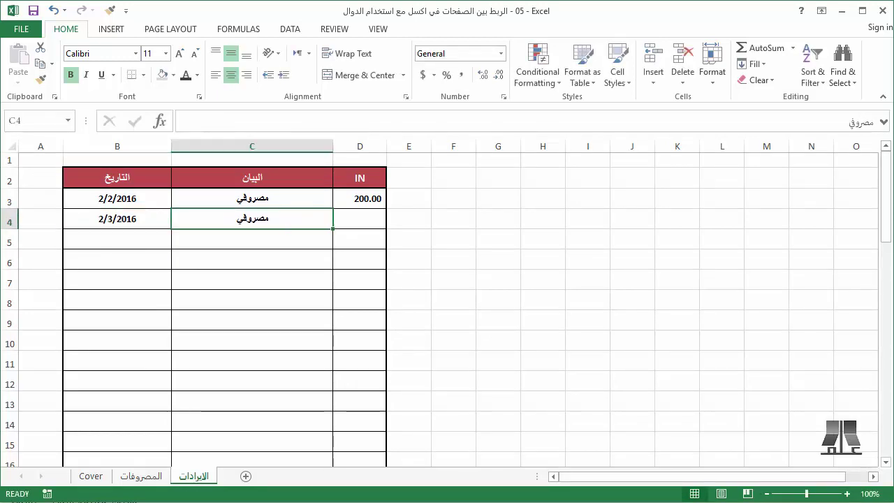
pyautogui.press('Tab')
pyautogui.write('50')
pyautogui.press('Down')
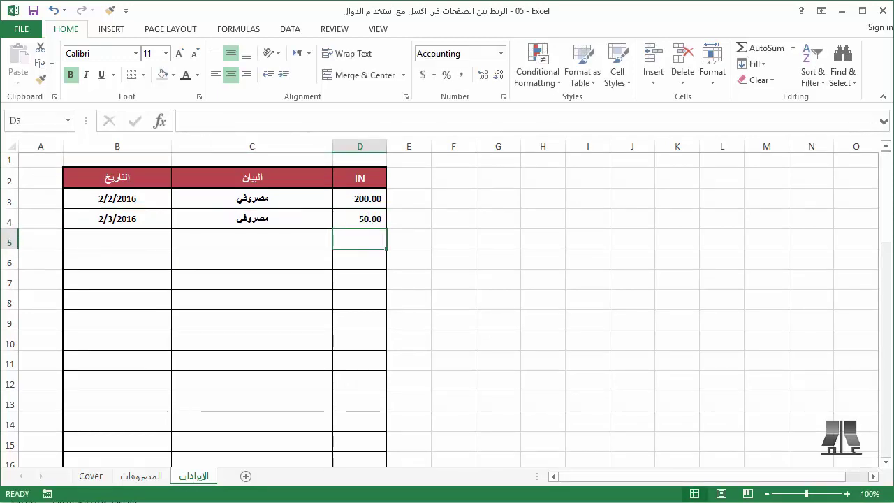
pyautogui.click(141, 475)
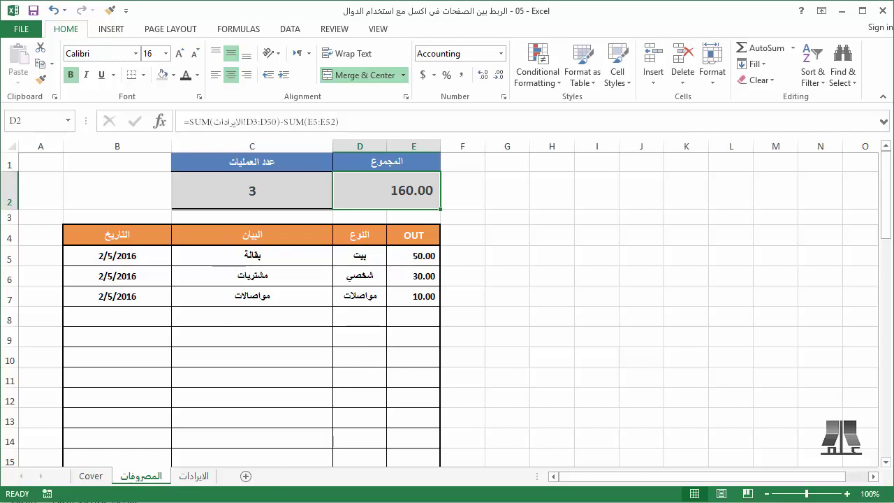
# Step: Enter a 2/6/2016 مواصلات / مواصلات expense of 15 in row 8, then open الايرادات
pyautogui.click(117, 316)
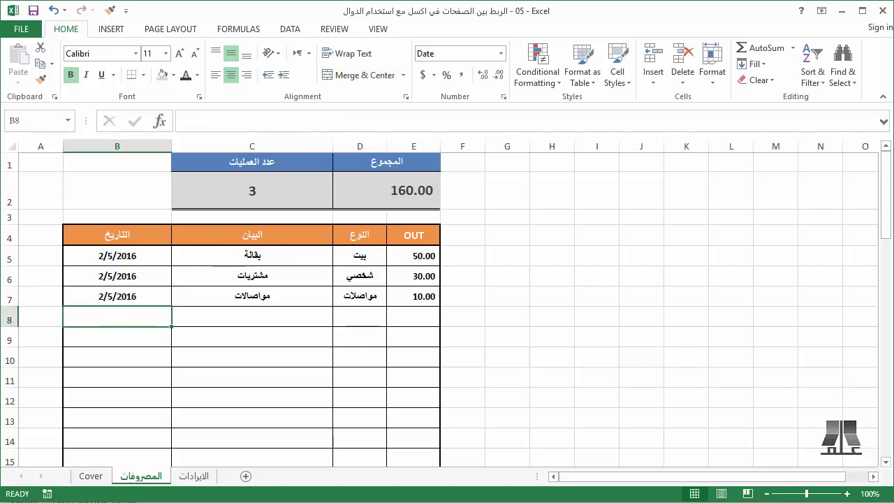
pyautogui.write('2/6')
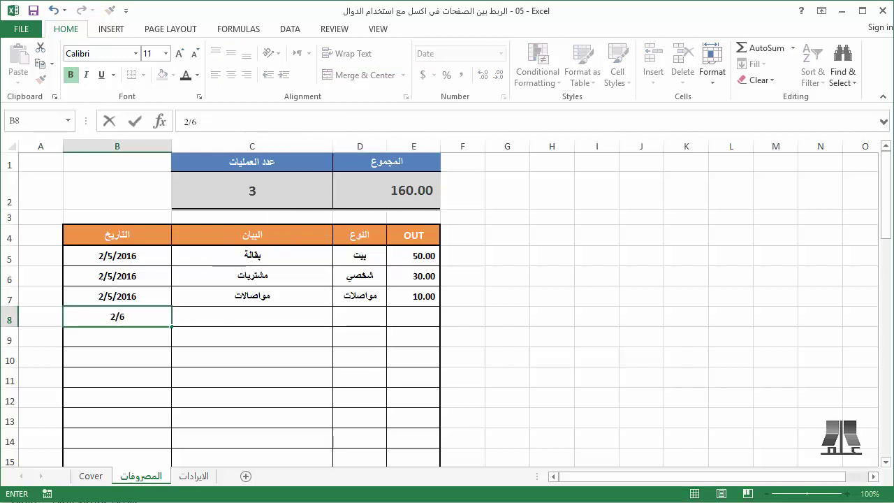
pyautogui.write('/2016')
pyautogui.press('Return')
pyautogui.press('Up')
pyautogui.press('Tab')
pyautogui.write('مواصلات')
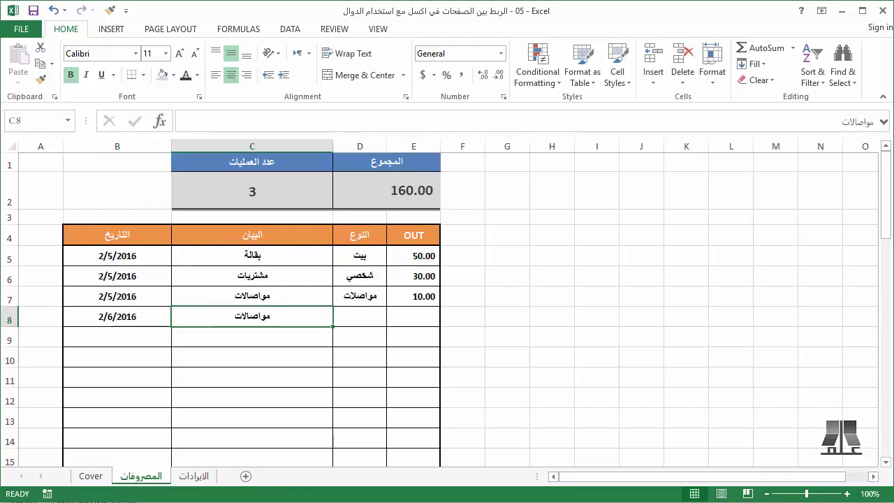
pyautogui.press('Tab')
pyautogui.write('مواصلات')
pyautogui.press('Tab')
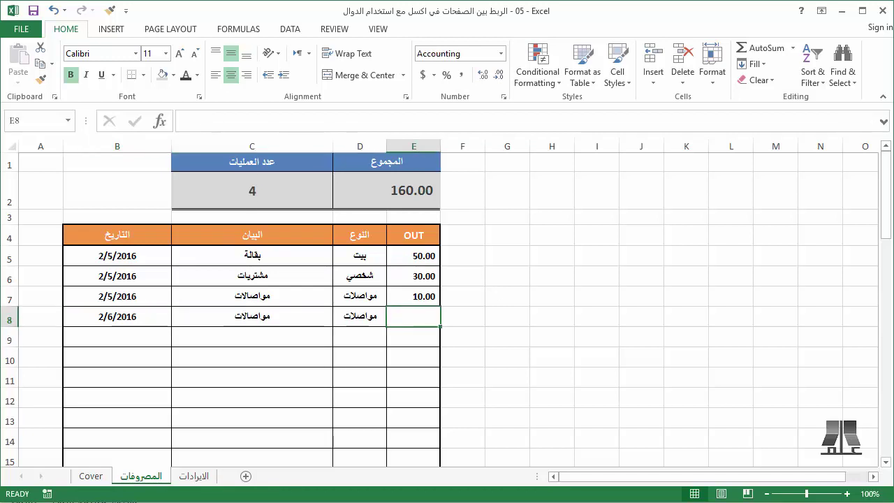
pyautogui.write('15')
pyautogui.press('Return')
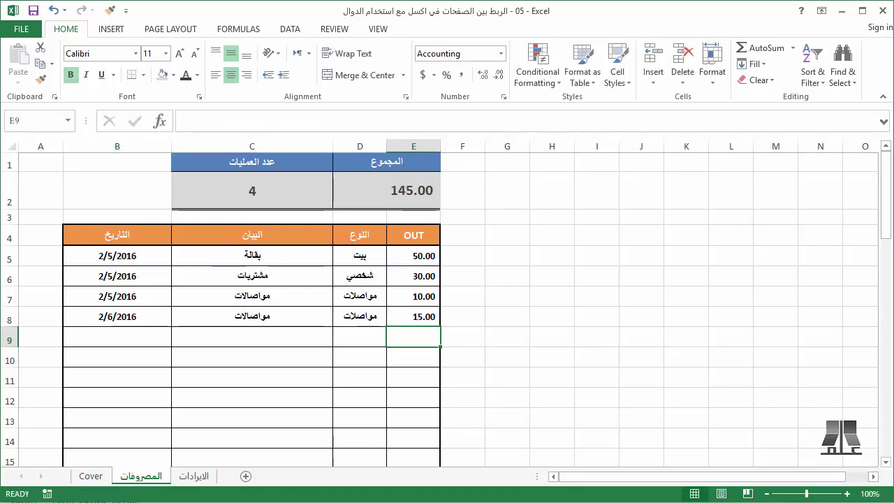
pyautogui.click(252, 190)
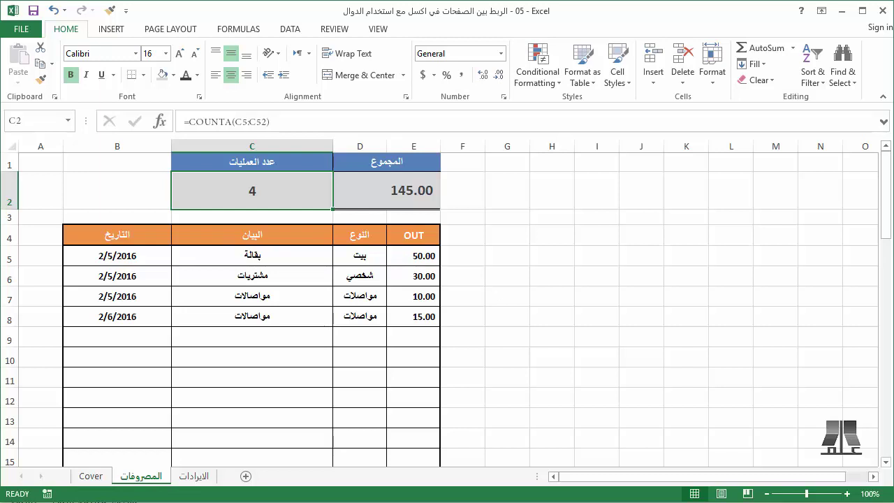
pyautogui.click(193, 476)
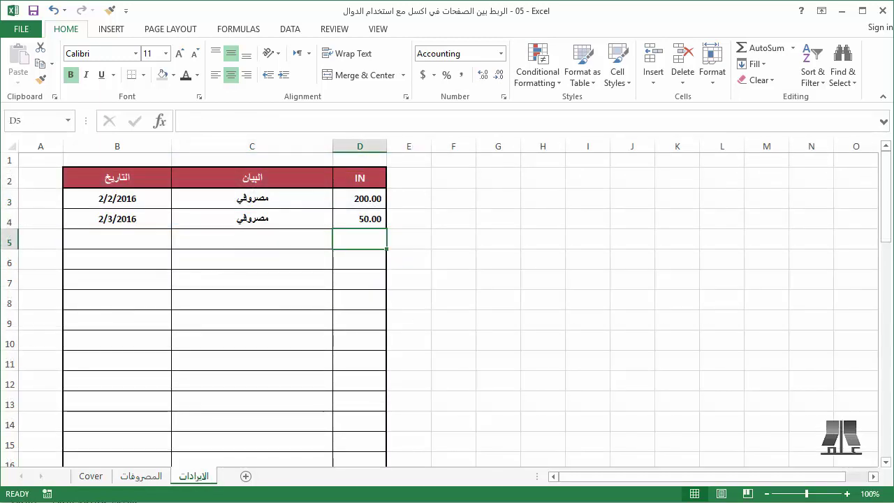
# Step: Insert a new sheet named ملخص and move its tab right after Cover
pyautogui.click(141, 475)
pyautogui.click(386, 190)
pyautogui.click(245, 476)
pyautogui.doubleClick(193, 476)
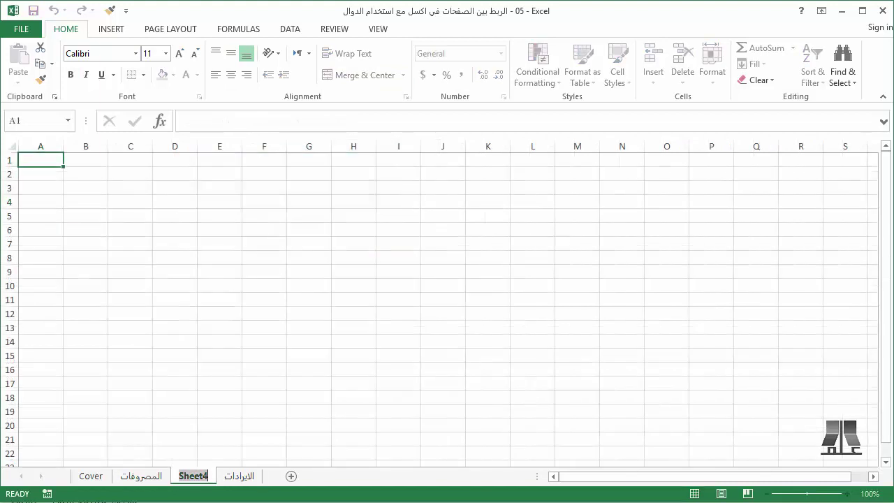
pyautogui.write('ملخص')
pyautogui.press('Return')
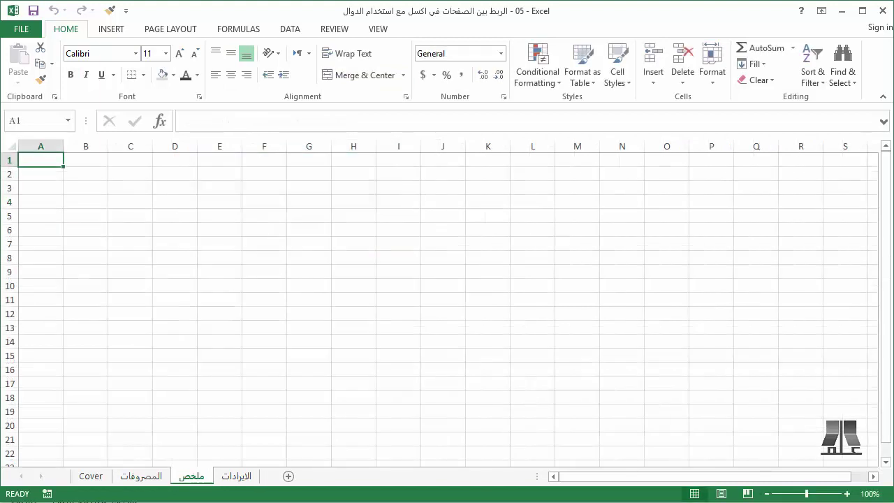
pyautogui.moveTo(191, 475); pyautogui.dragTo(129, 475)
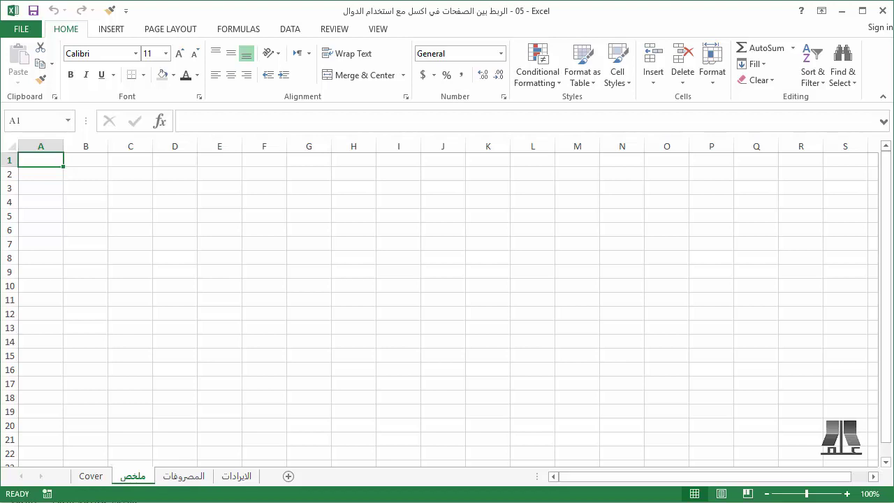
pyautogui.click(85, 174)
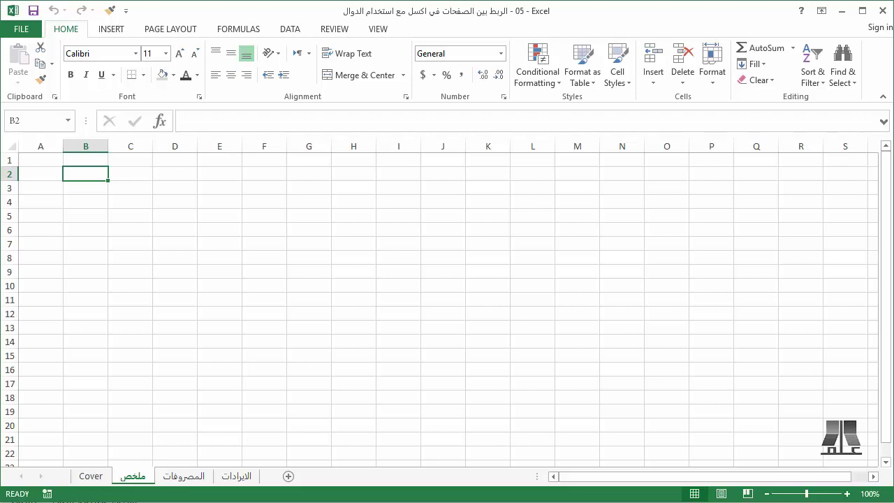
# Step: Type مجموع المصروفات in B2 and مجموع الايردات in B3, then autofit column B
pyautogui.write('مجموع ال')
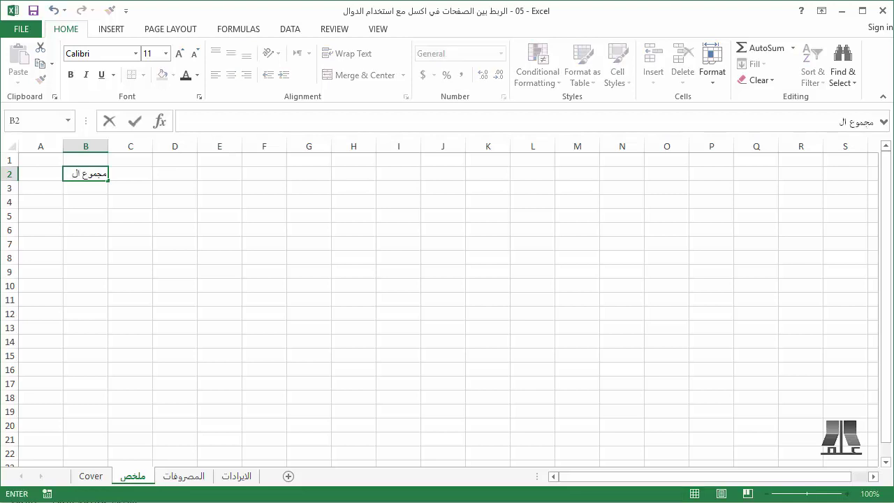
pyautogui.write('مصر')
pyautogui.write('وفات')
pyautogui.press('Return')
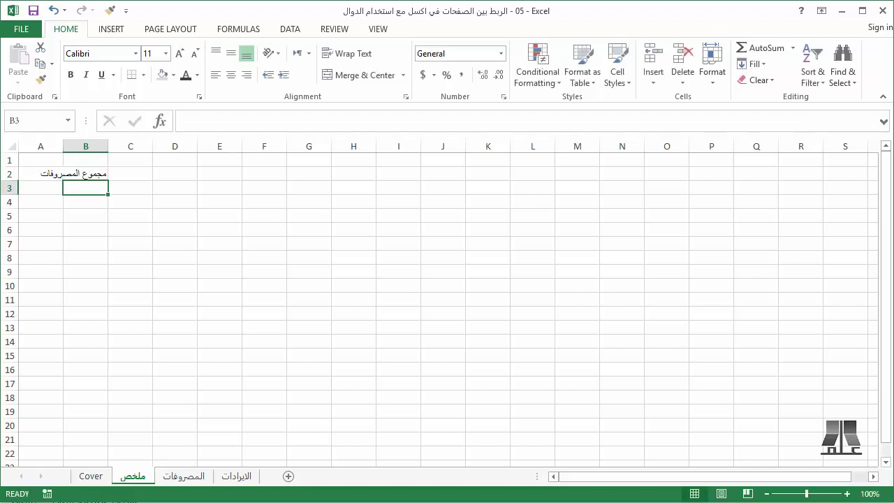
pyautogui.write('مجموع ال')
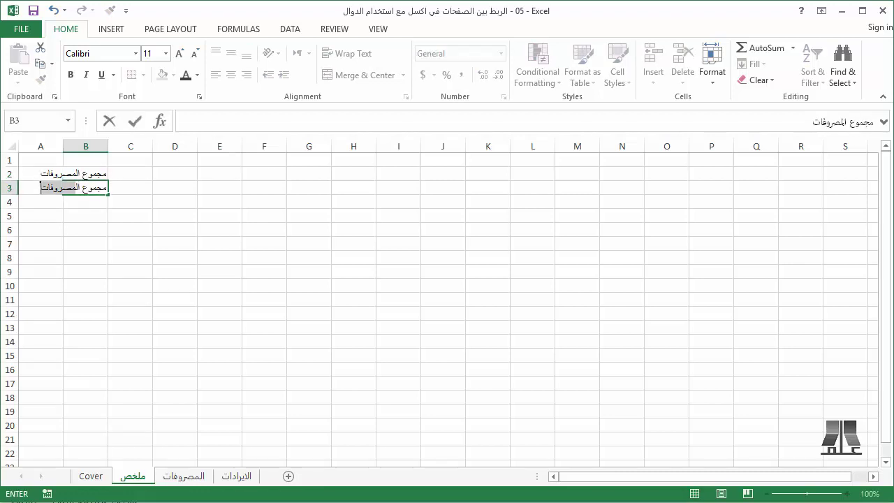
pyautogui.write('ايرادات')
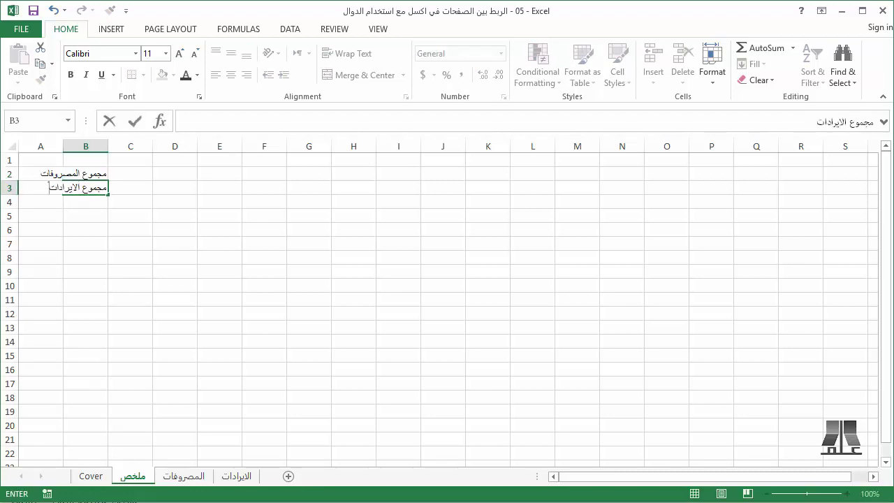
pyautogui.press('Return')
pyautogui.doubleClick(107, 146)
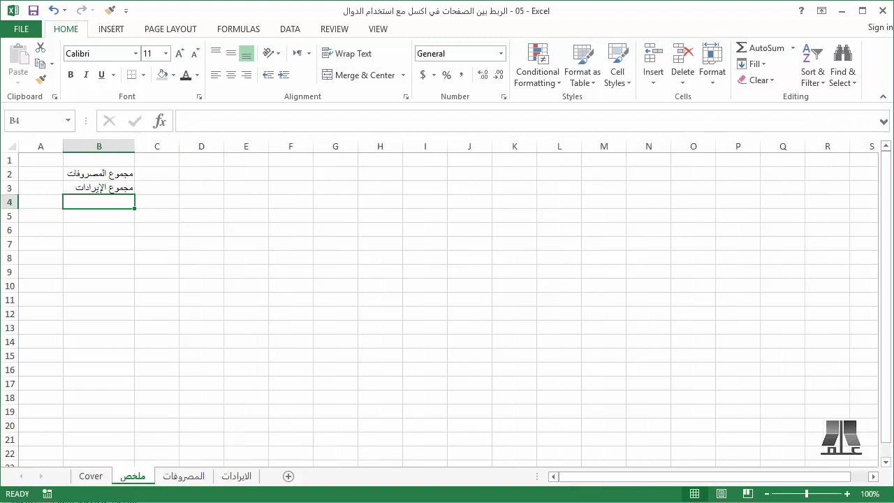
# Step: Make rows 2–3 taller and widen columns B and C
pyautogui.moveTo(9, 173); pyautogui.dragTo(9, 217)
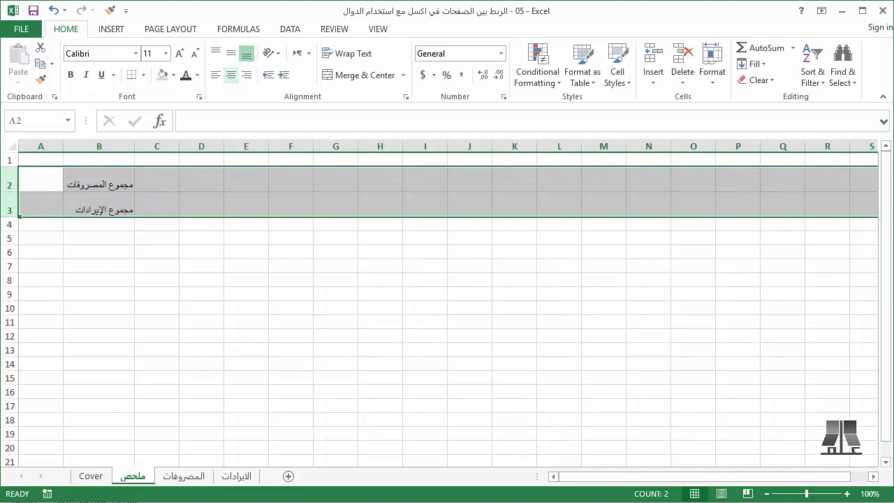
pyautogui.moveTo(98, 182)
pyautogui.mouseDown()
pyautogui.moveTo(201, 183)
pyautogui.moveTo(157, 210)
pyautogui.mouseUp()
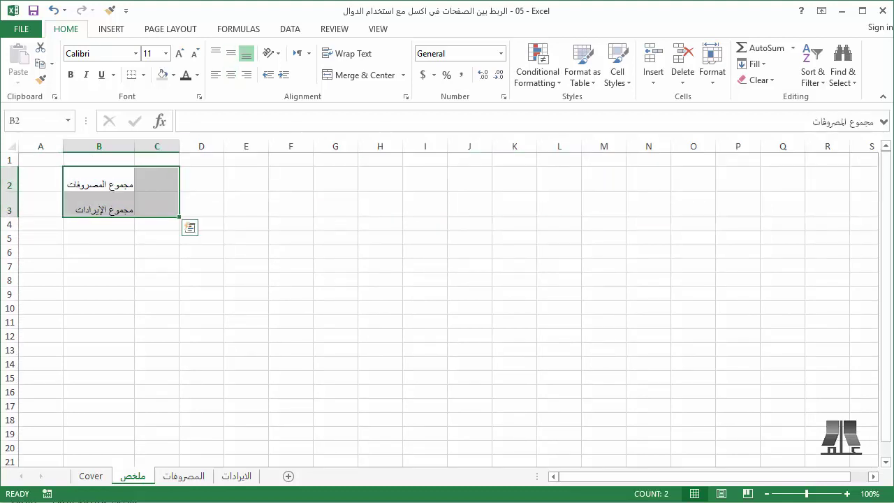
pyautogui.moveTo(179, 146); pyautogui.dragTo(358, 146)
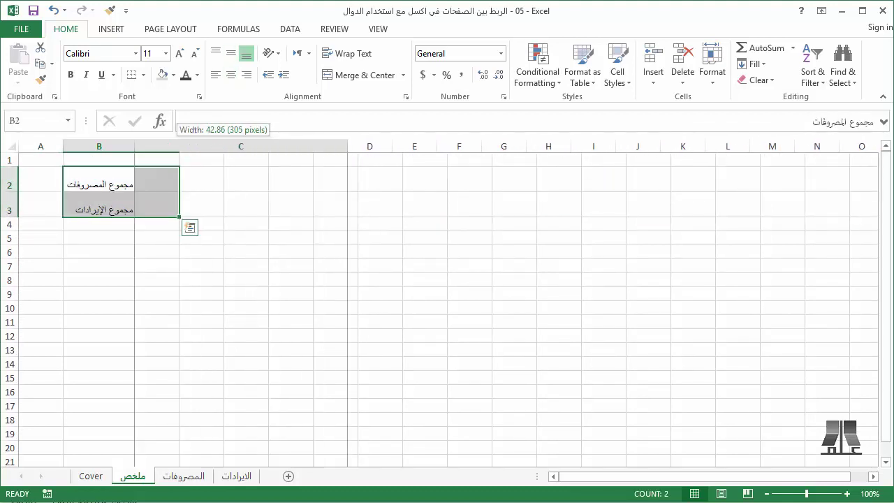
pyautogui.click(98, 238)
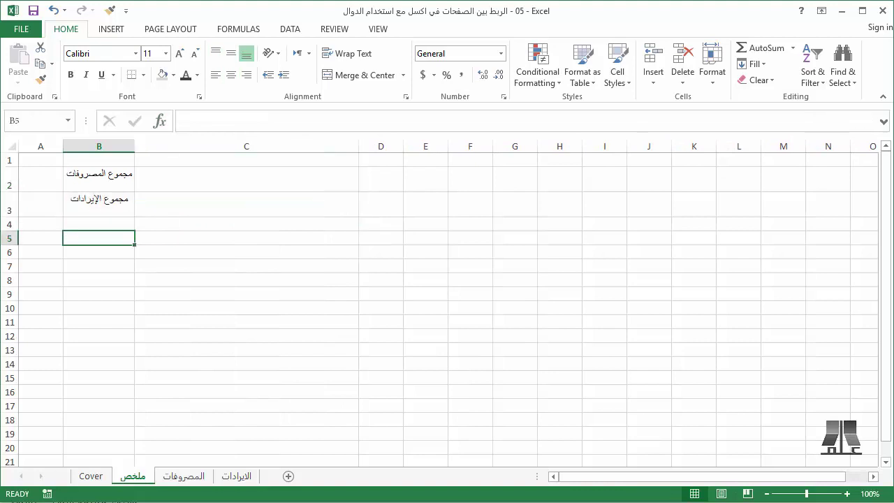
pyautogui.moveTo(135, 145); pyautogui.dragTo(179, 146)
# Step: Make the B2:B3 labels bold, centred and 14-point
pyautogui.moveTo(121, 176); pyautogui.dragTo(121, 204)
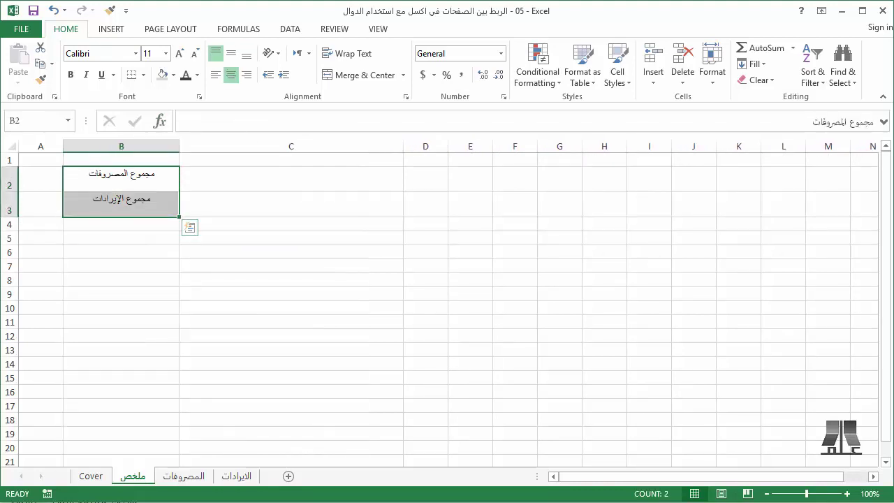
pyautogui.click(70, 75)
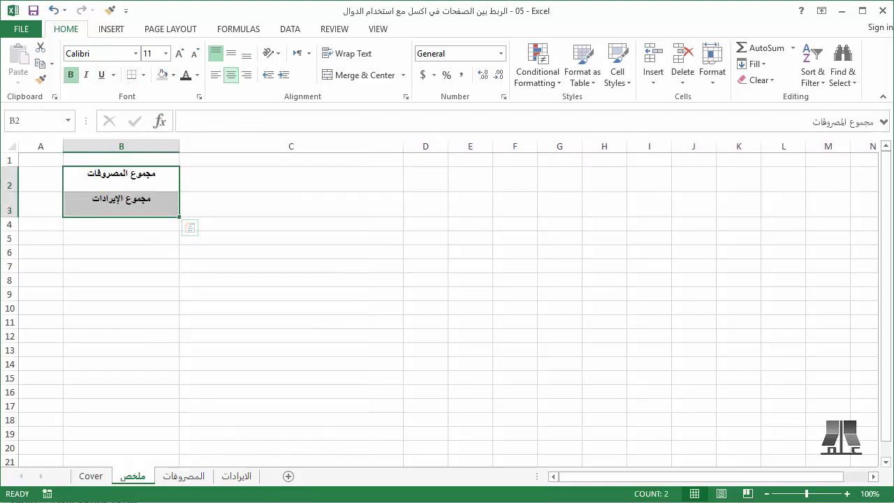
pyautogui.click(231, 53)
pyautogui.click(179, 53)
pyautogui.click(179, 53)
pyautogui.click(179, 53)
pyautogui.click(179, 53)
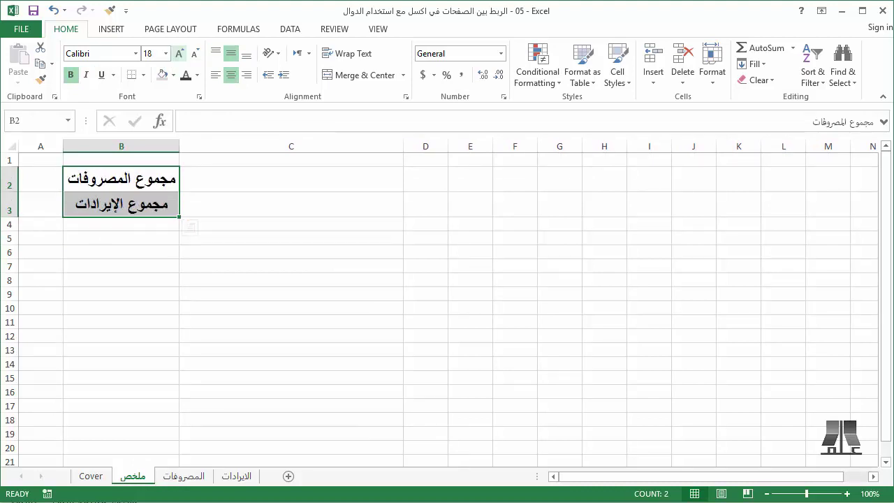
pyautogui.click(194, 53)
pyautogui.click(194, 53)
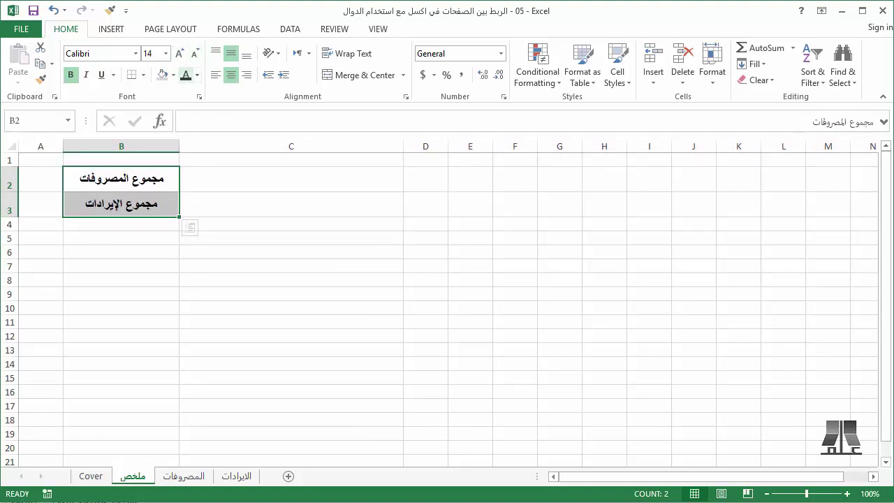
pyautogui.click(173, 74)
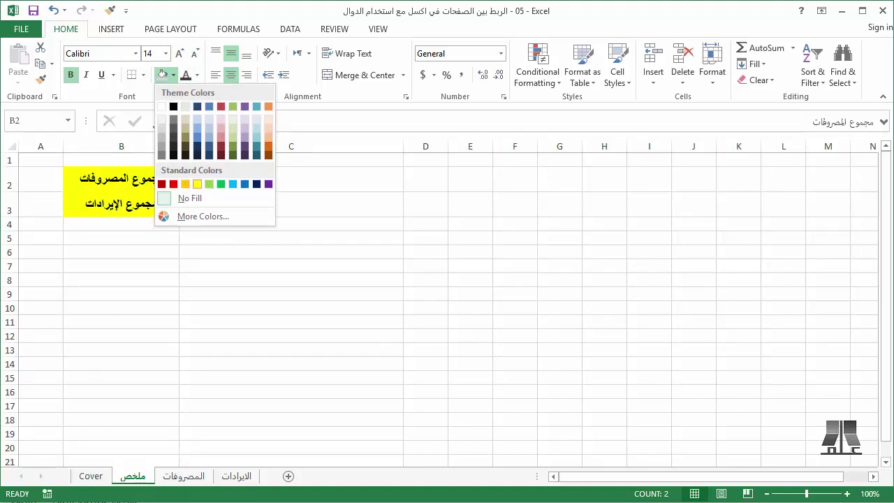
# Step: Give B2:B3 a gold fill with white label text
pyautogui.click(185, 184)
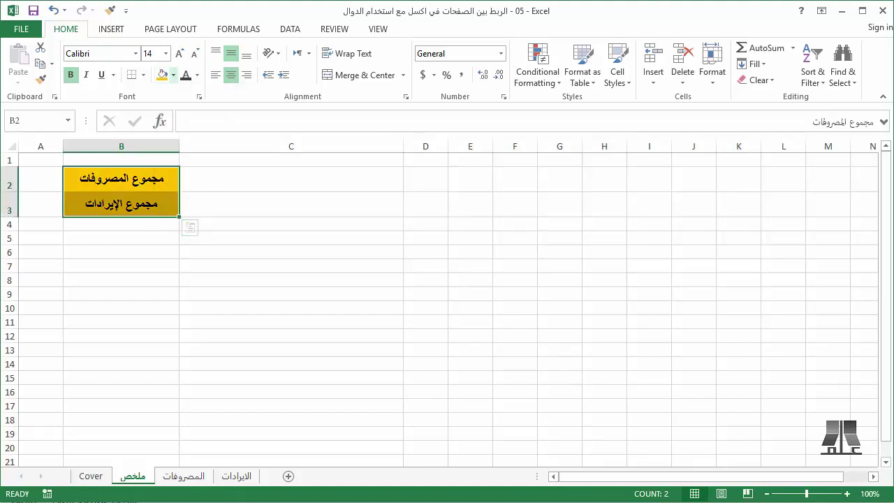
pyautogui.click(197, 75)
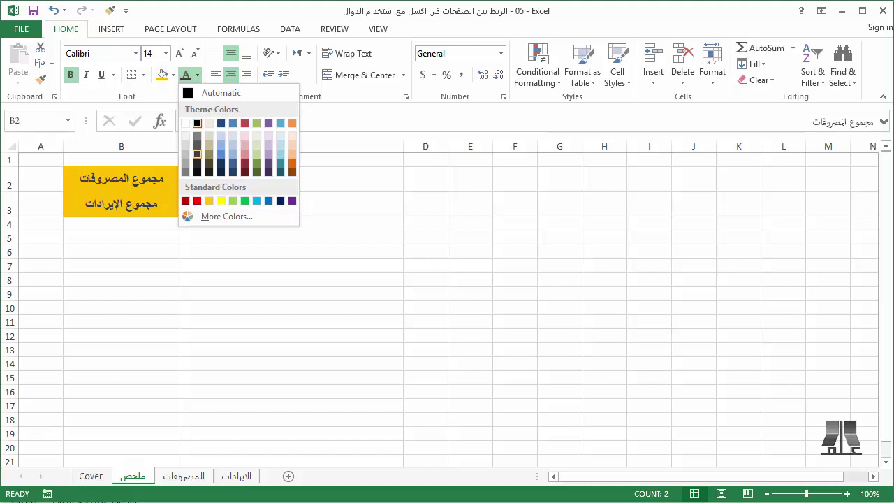
pyautogui.click(185, 123)
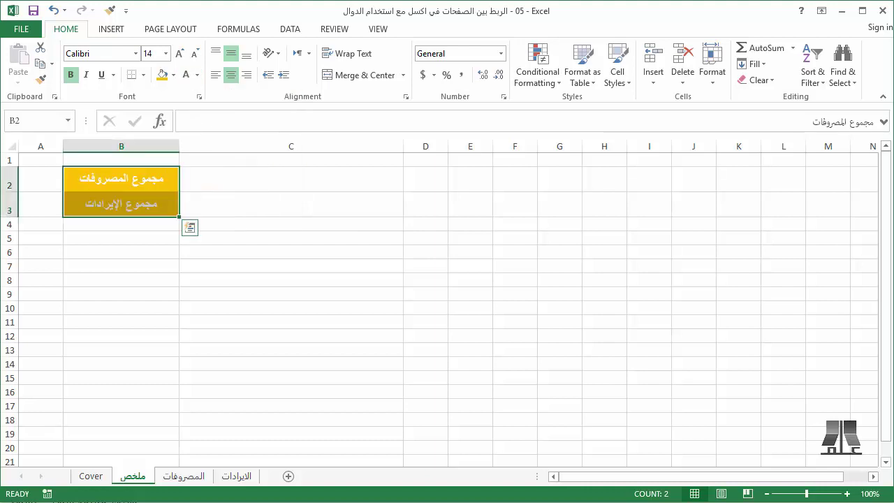
pyautogui.click(279, 252)
# Step: Enter =SUM(المصروفات!E5:E52) in C2 so total expenses show 105.00
pyautogui.click(290, 178)
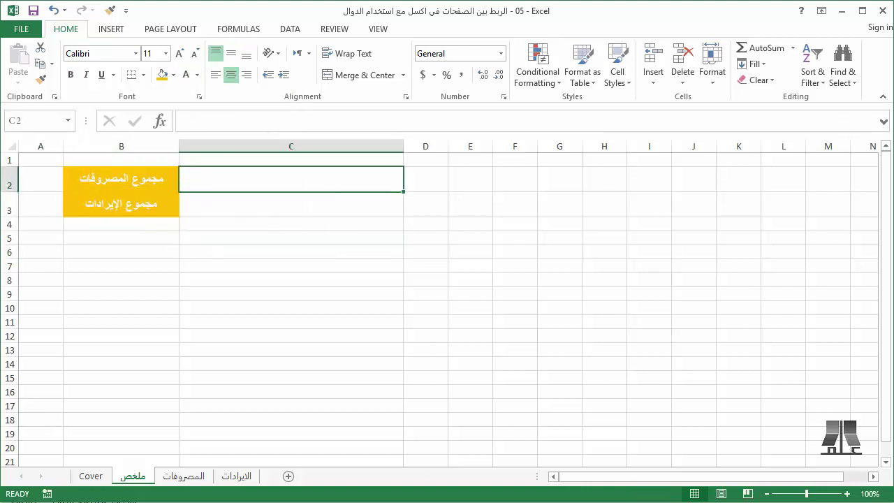
pyautogui.write('=')
pyautogui.write('sum')
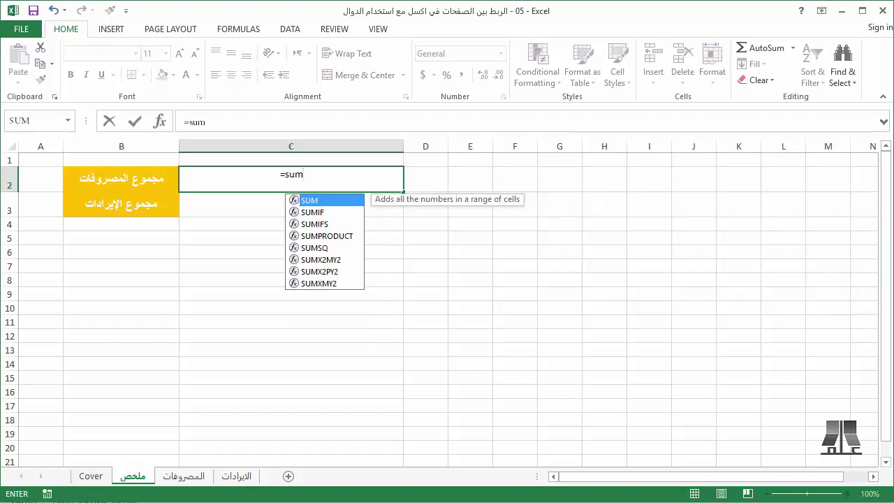
pyautogui.press('Tab')
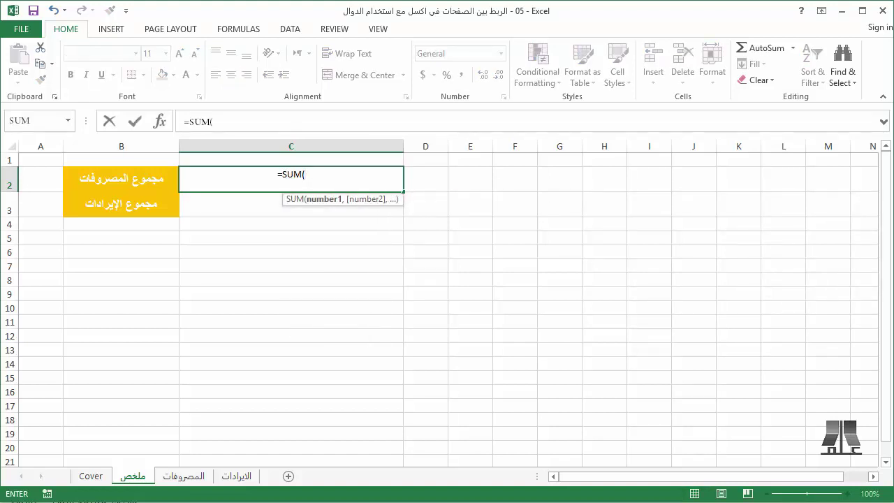
pyautogui.hotkey('ctrl', 'pagedown')
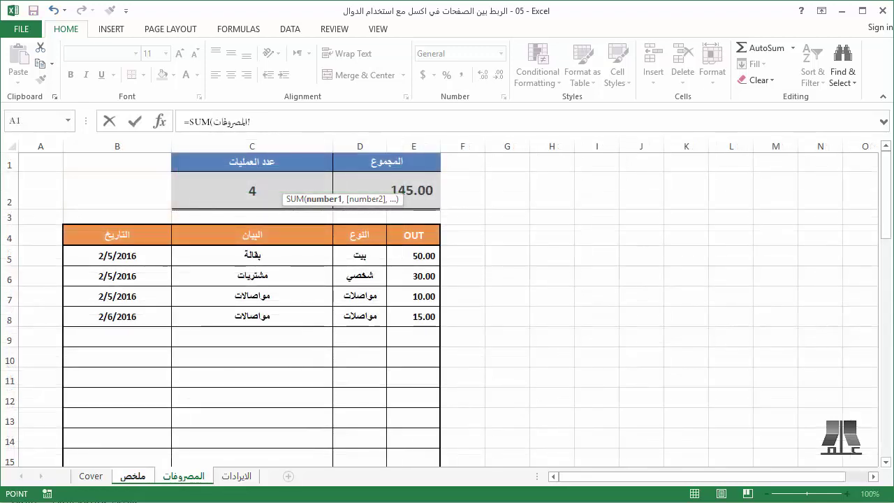
pyautogui.moveTo(413, 255); pyautogui.dragTo(414, 426)
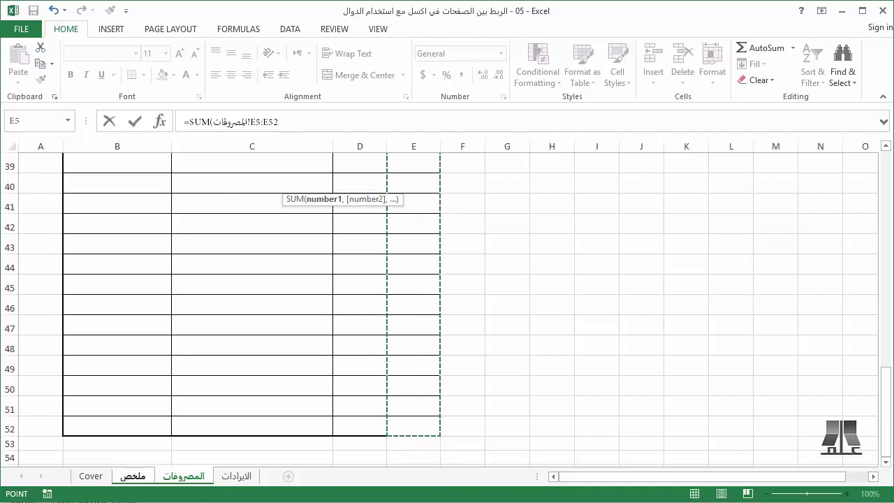
pyautogui.press('Return')
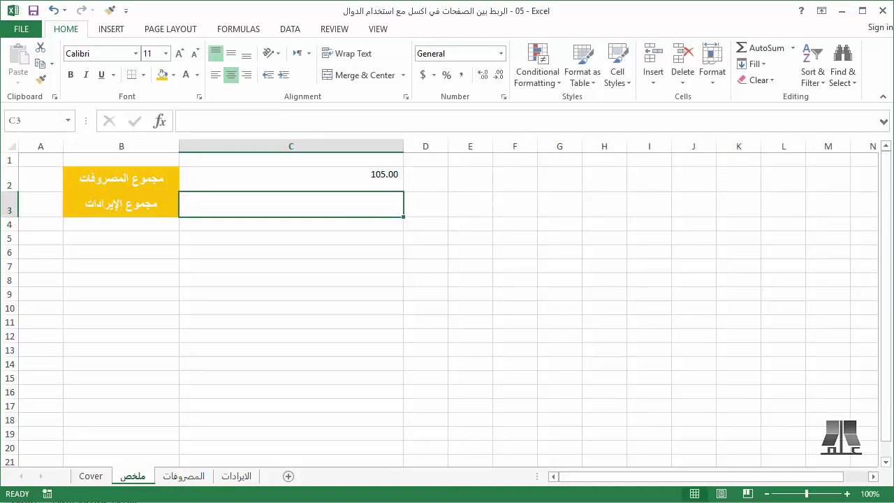
# Step: Make the C2:C3 totals bold, vertically centred, 16-point, with darker text colour
pyautogui.click(291, 178)
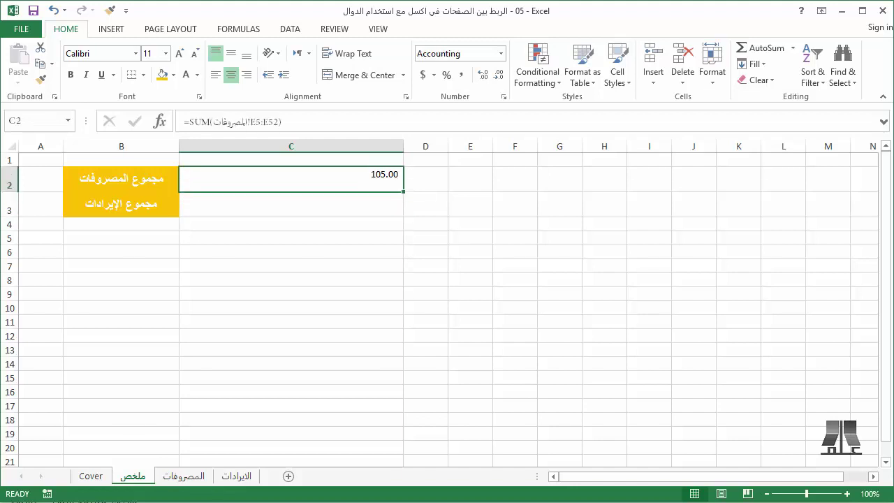
pyautogui.moveTo(291, 179); pyautogui.dragTo(291, 204)
pyautogui.click(231, 53)
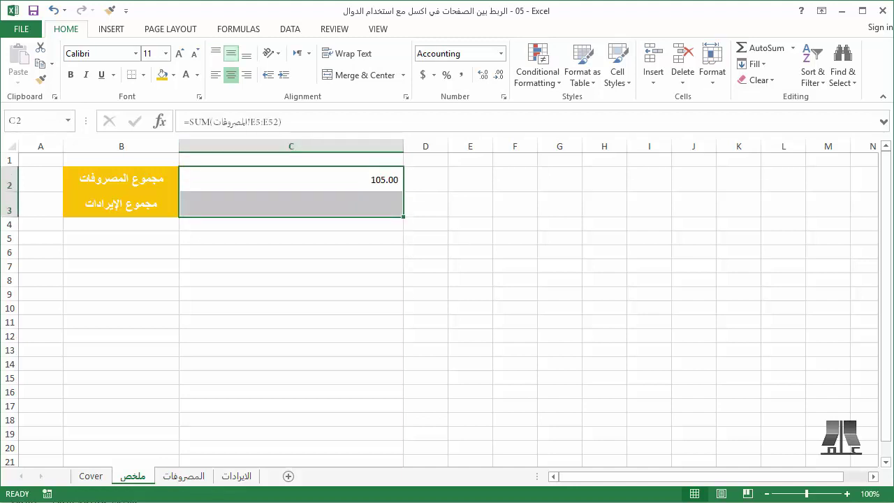
pyautogui.click(71, 75)
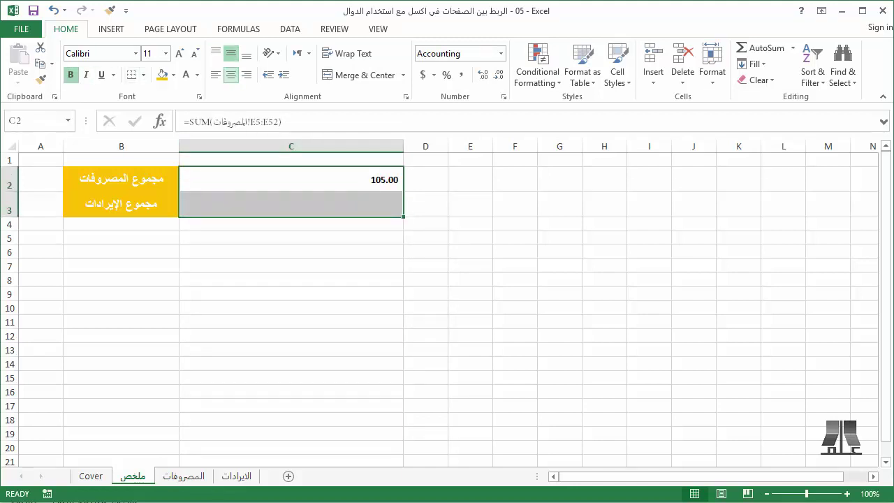
pyautogui.click(179, 53)
pyautogui.click(179, 53)
pyautogui.click(180, 53)
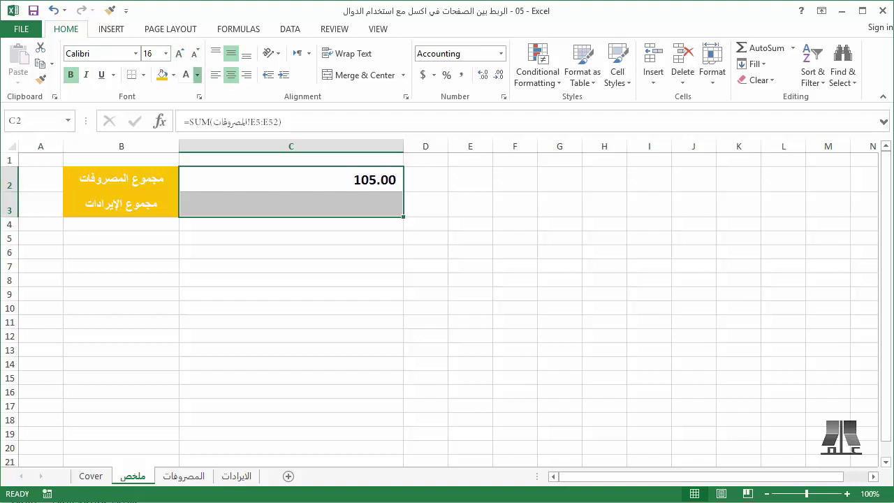
pyautogui.click(197, 75)
pyautogui.click(198, 148)
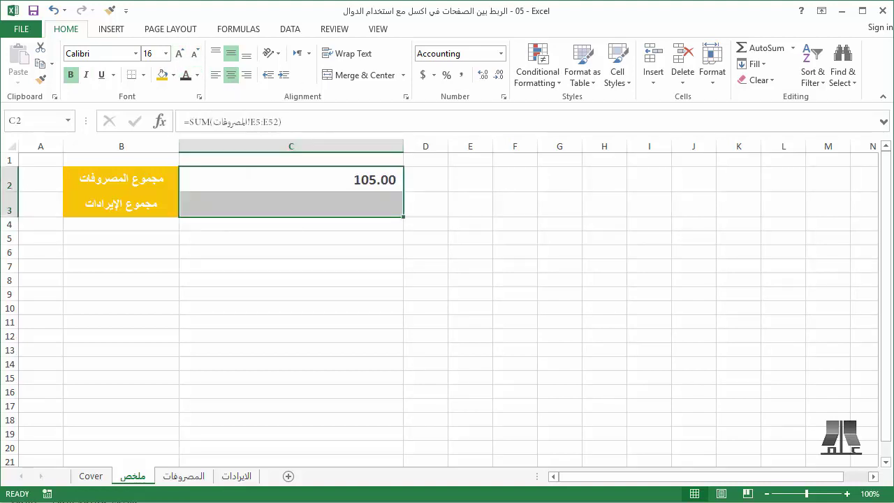
# Step: Fill C2:C3 with a light orange from the More Colors palette
pyautogui.click(173, 75)
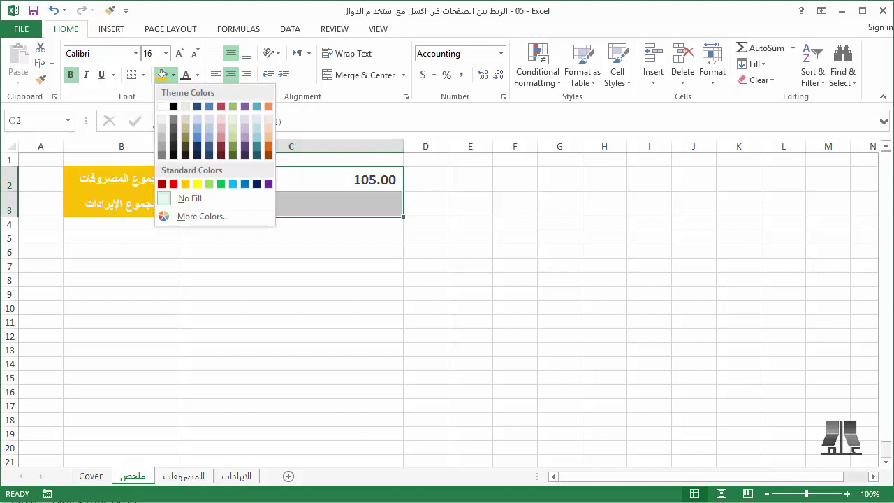
pyautogui.click(203, 216)
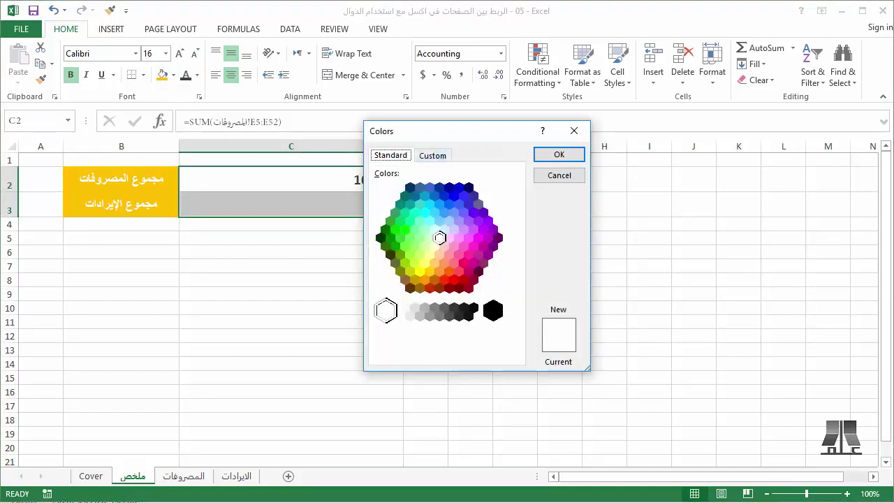
pyautogui.moveTo(431, 137); pyautogui.dragTo(496, 132)
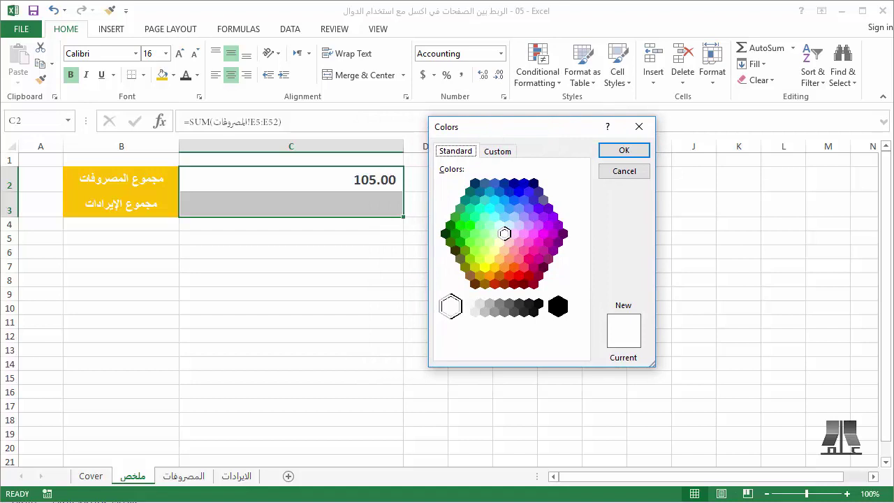
pyautogui.click(488, 275)
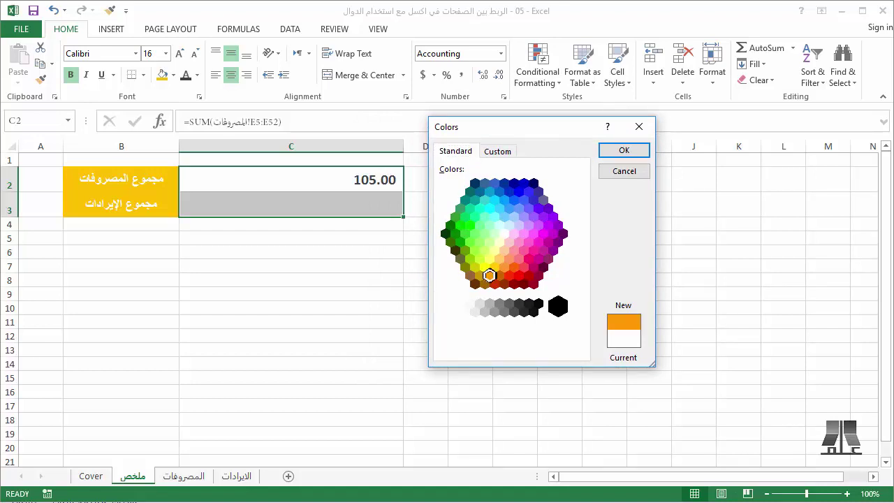
pyautogui.click(494, 267)
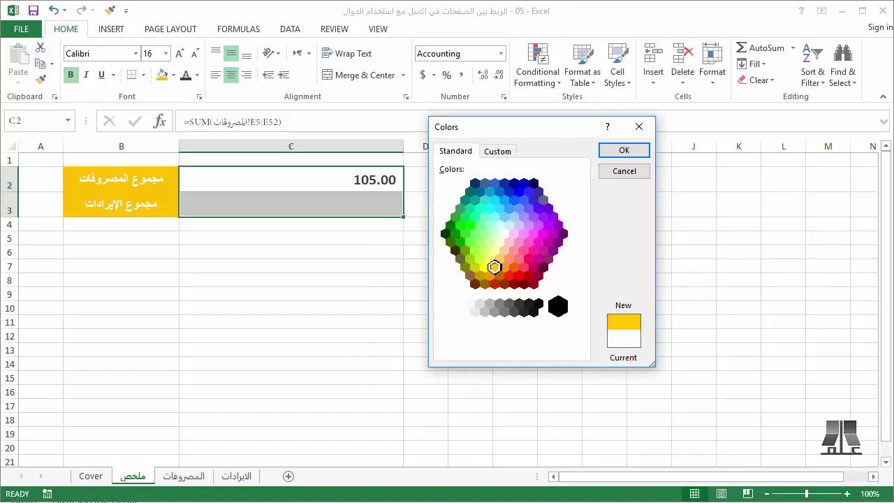
pyautogui.click(499, 258)
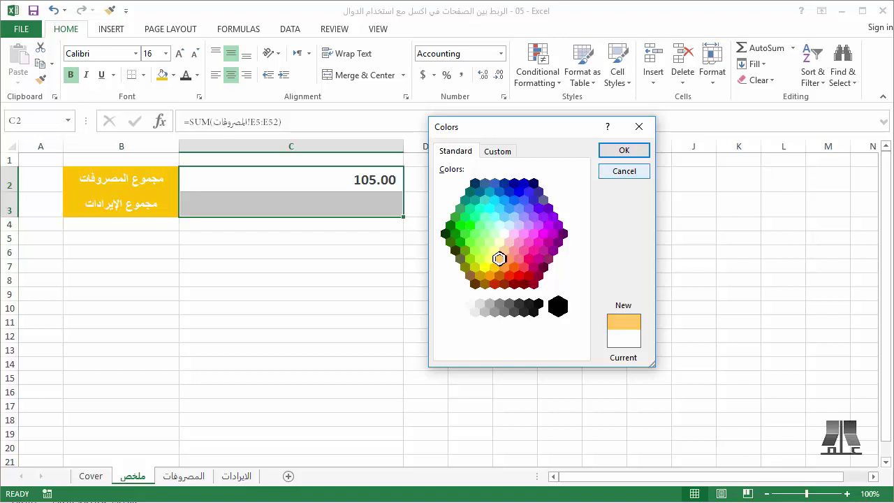
pyautogui.click(623, 151)
pyautogui.click(291, 279)
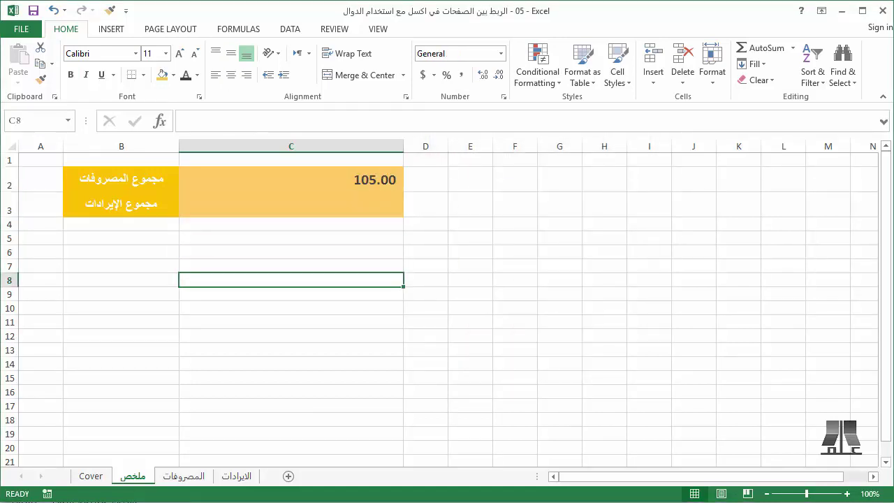
# Step: Enter =SUM(الايرادات!D3:D50) in C3 so the income total shows 250.00
pyautogui.click(291, 204)
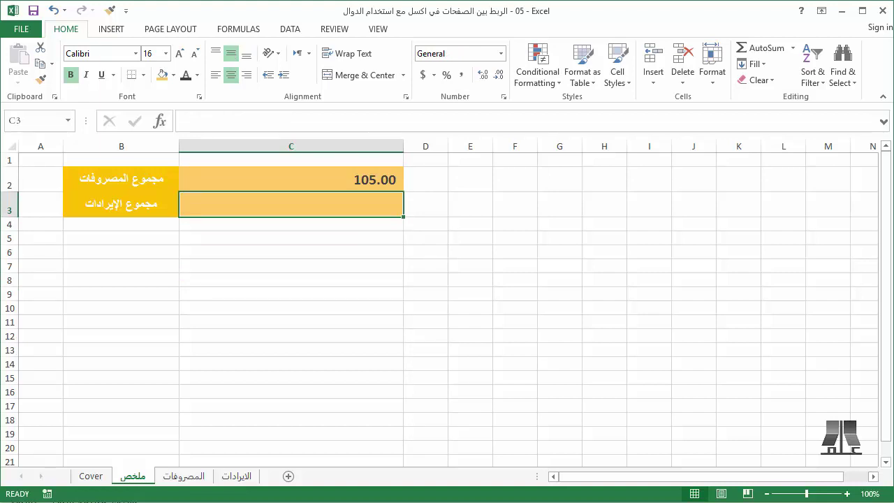
pyautogui.write('=SUM(')
pyautogui.press('Up')
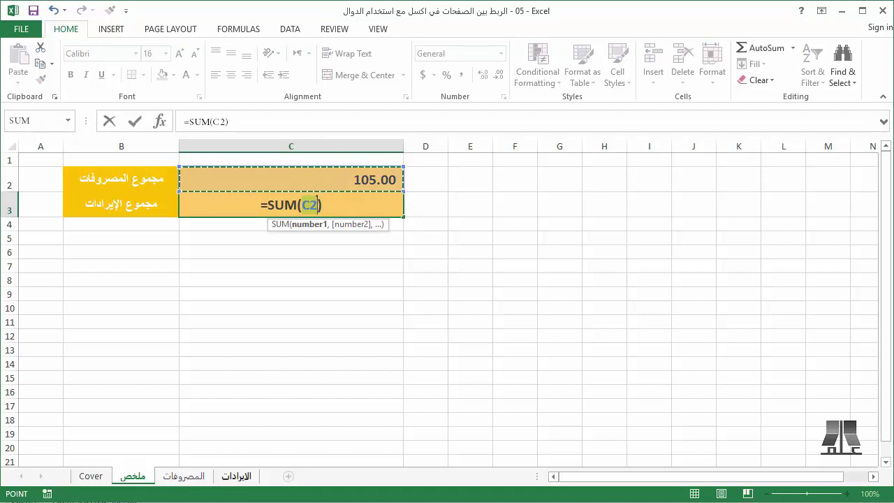
pyautogui.click(236, 475)
pyautogui.click(360, 198)
pyautogui.moveTo(360, 198); pyautogui.dragTo(360, 436)
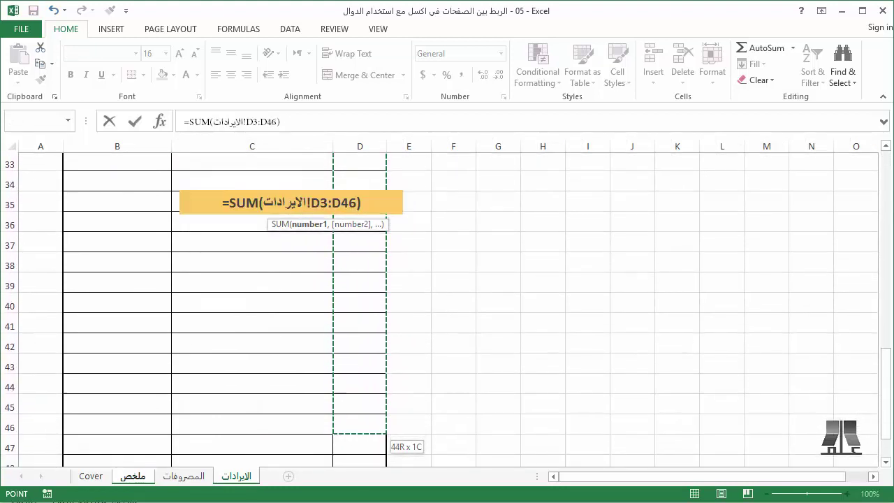
pyautogui.moveTo(360, 436); pyautogui.dragTo(359, 426)
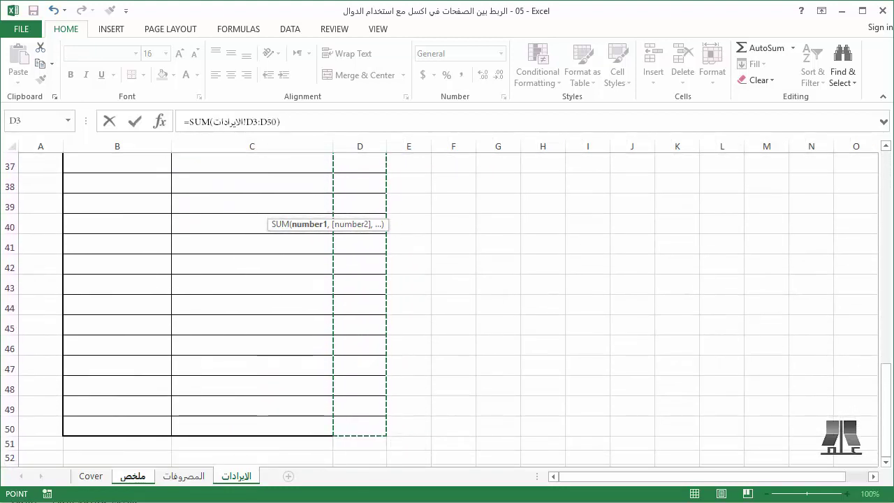
pyautogui.press('Return')
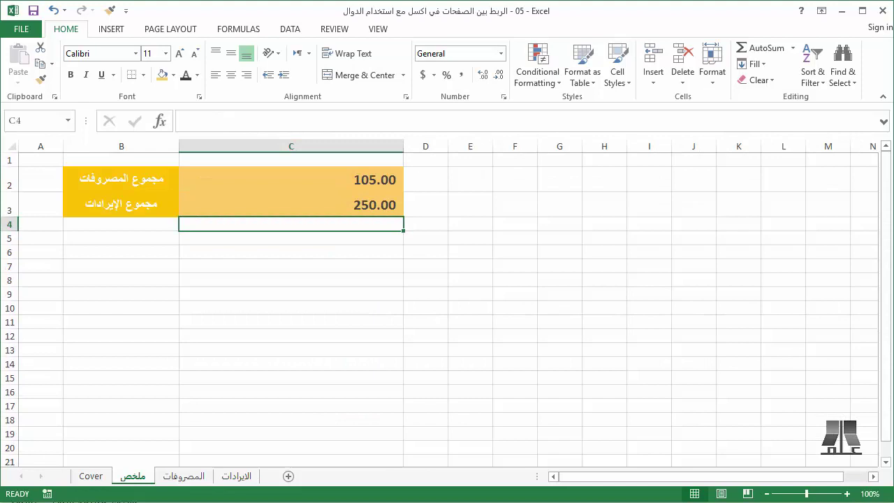
# Step: Heighten row 4, label B4 المحصلة and enter =C3-C2 in C4 showing 145.00
pyautogui.click(120, 223)
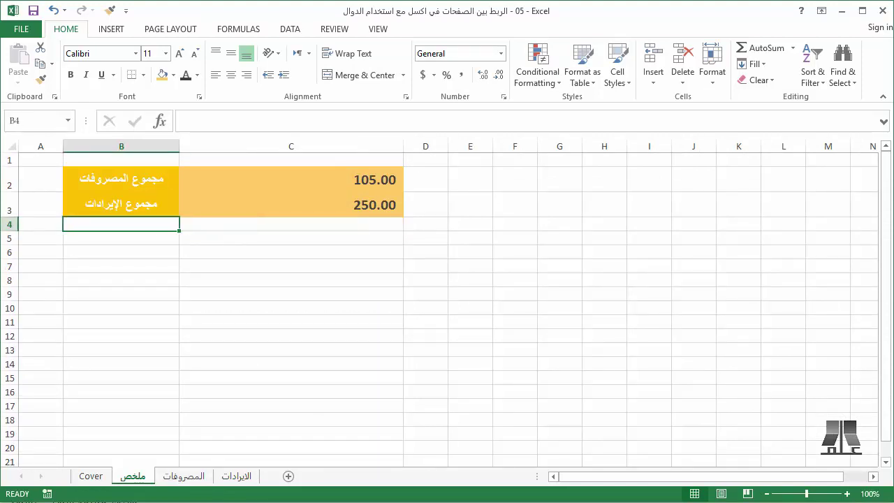
pyautogui.moveTo(9, 231); pyautogui.dragTo(9, 250)
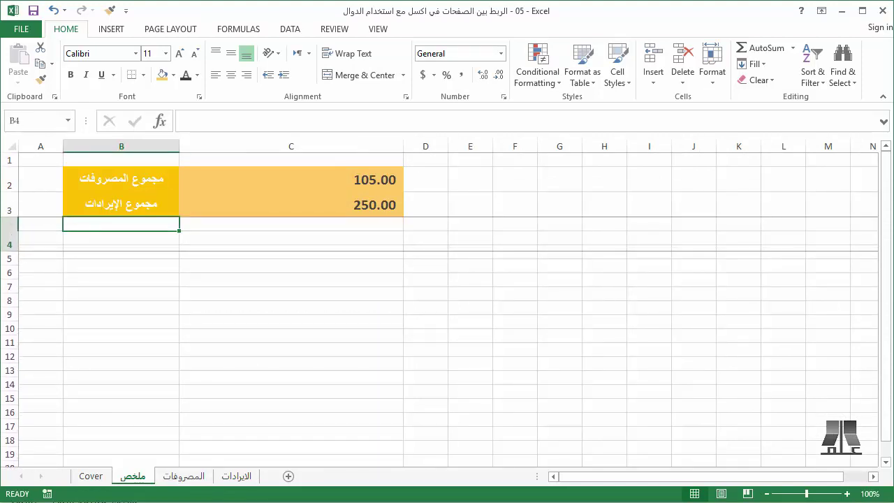
pyautogui.write('المحصلة')
pyautogui.press('Tab')
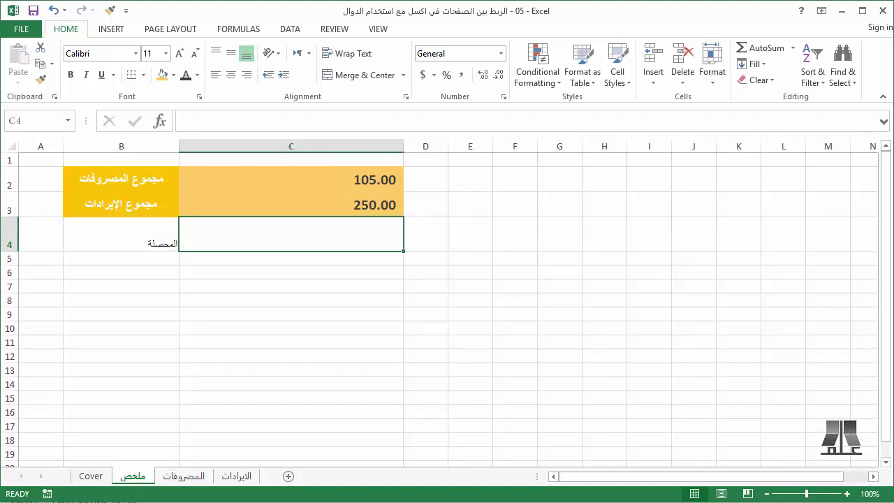
pyautogui.write('=')
pyautogui.press('Up')
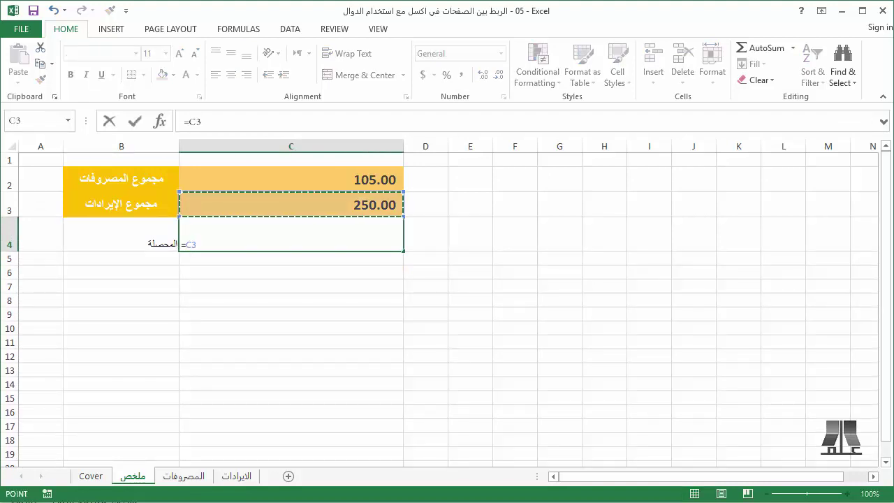
pyautogui.write('-')
pyautogui.press('Up')
pyautogui.press('Up')
pyautogui.press('Return')
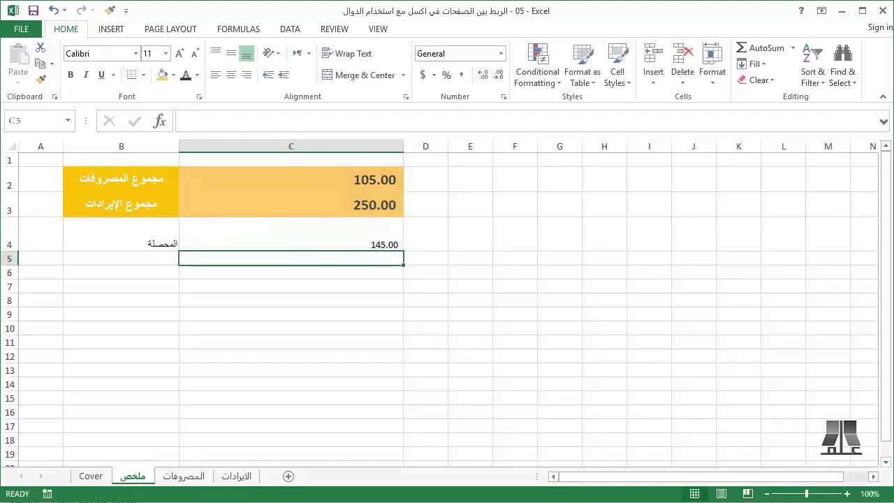
# Step: Middle-align the B4:C4 net balance row vertically
pyautogui.click(291, 234)
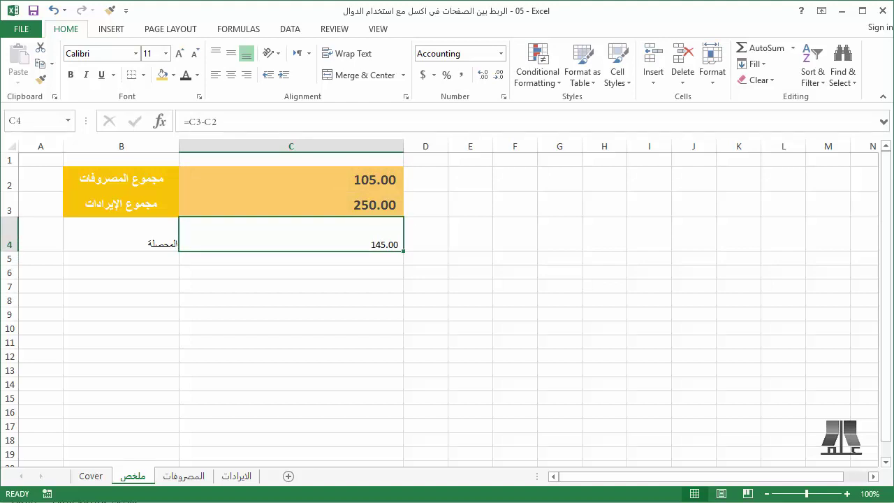
pyautogui.moveTo(121, 234); pyautogui.dragTo(291, 234)
pyautogui.click(230, 53)
# Step: Centre B4:C4 horizontally and make it bold at 16 pt
pyautogui.click(231, 74)
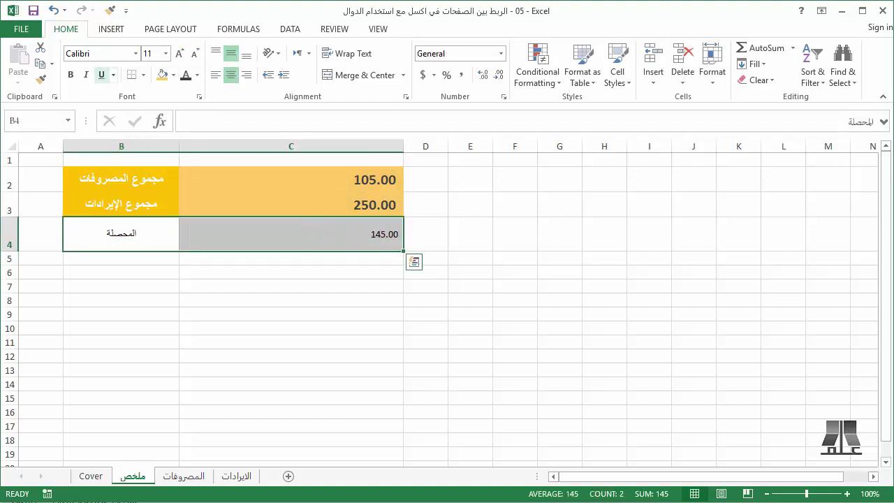
pyautogui.click(70, 75)
pyautogui.click(179, 53)
pyautogui.click(180, 53)
pyautogui.click(179, 53)
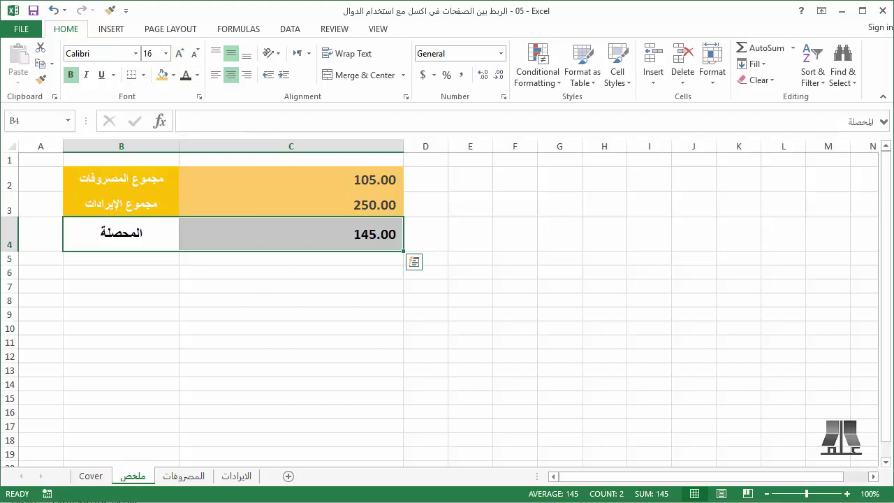
# Step: Give the B4 label a dark red fill with white text
pyautogui.click(121, 233)
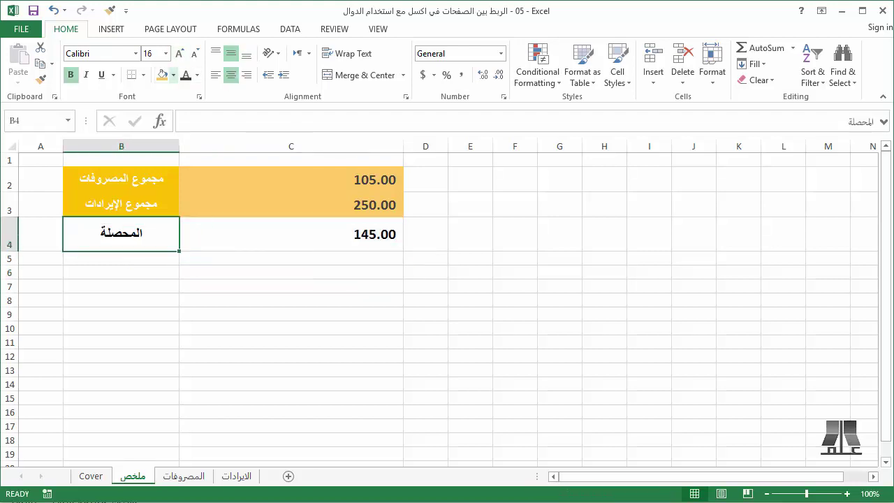
pyautogui.click(173, 75)
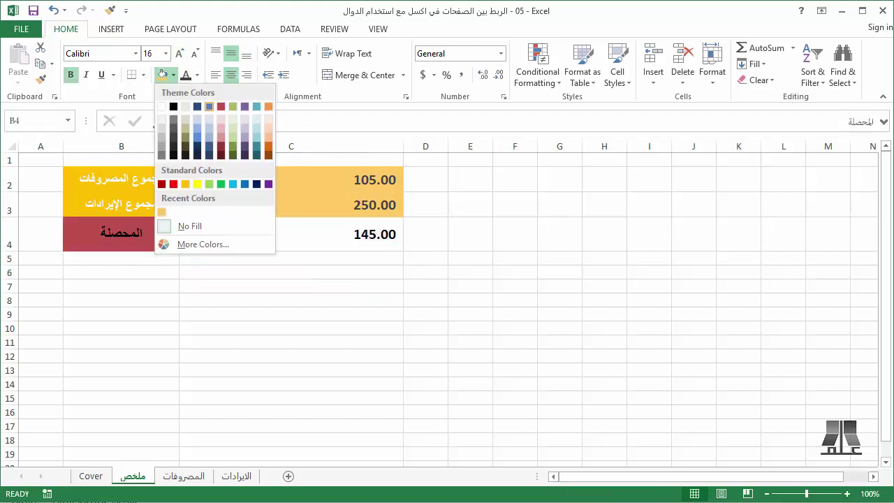
pyautogui.click(220, 106)
pyautogui.click(197, 74)
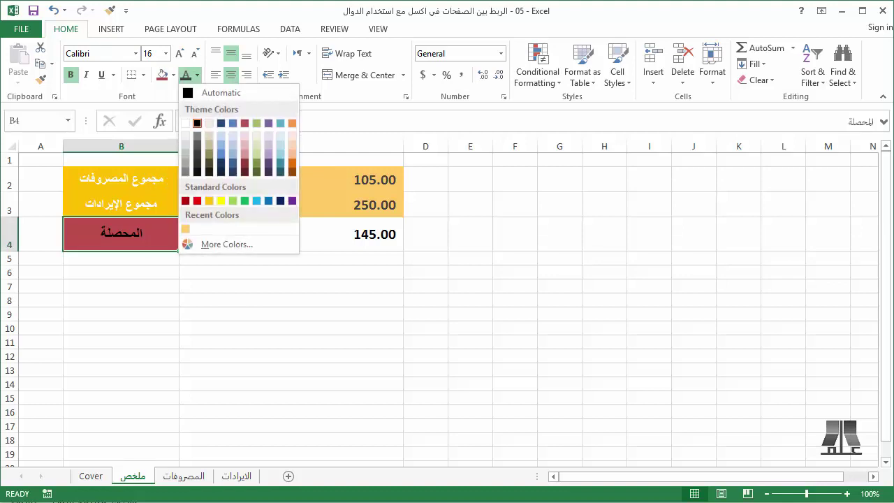
pyautogui.click(185, 124)
# Step: Give the C4 balance dark text on a light pink fill
pyautogui.click(307, 234)
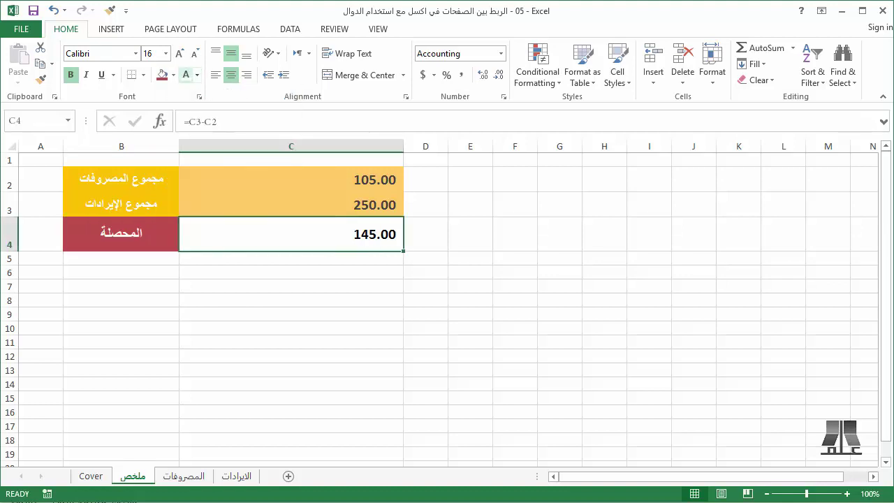
pyautogui.click(196, 75)
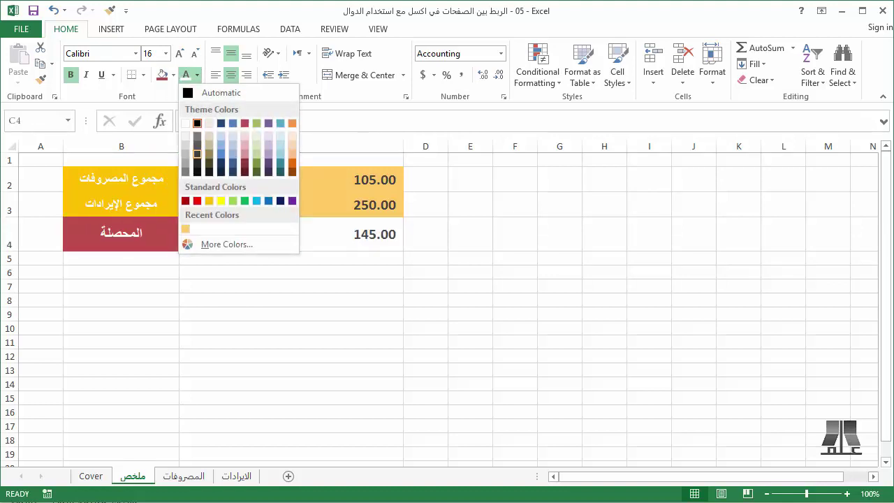
pyautogui.click(196, 153)
pyautogui.click(173, 75)
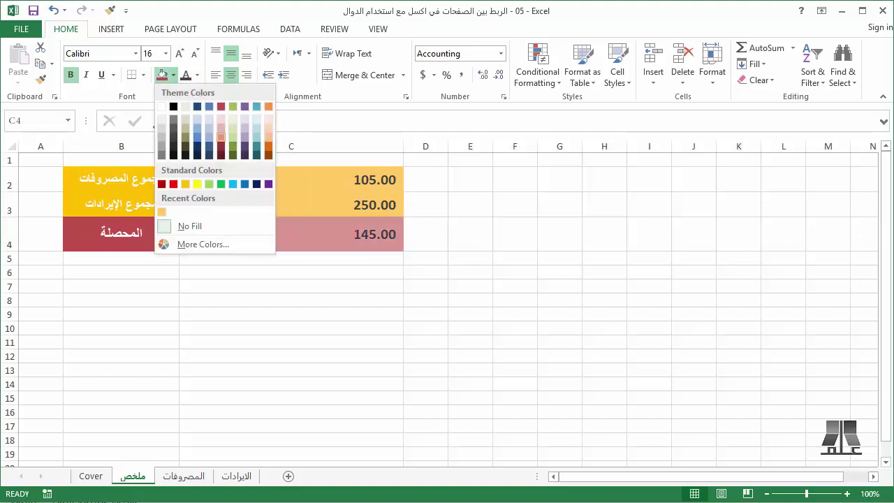
pyautogui.click(221, 128)
pyautogui.press('Down')
pyautogui.press('Down')
pyautogui.press('Down')
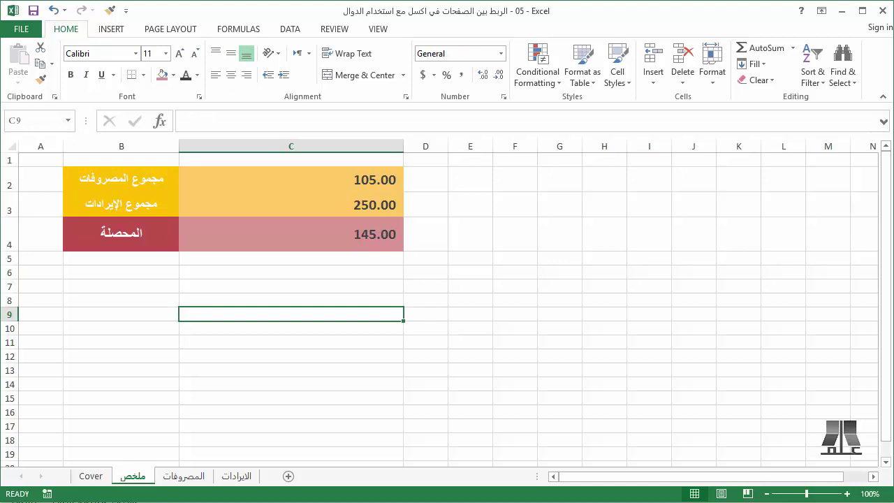
pyautogui.moveTo(121, 234); pyautogui.dragTo(291, 234)
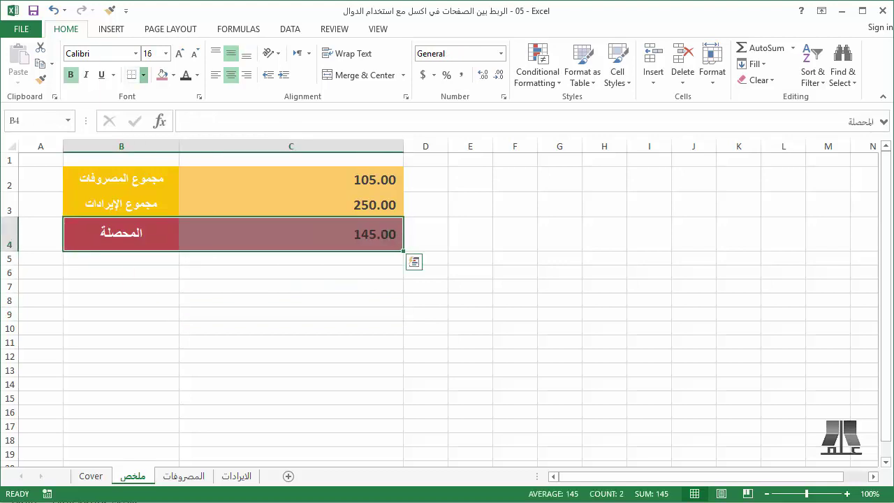
# Step: Apply Bottom Double Border to B3:C3, separating income from the المحصلة row
pyautogui.click(143, 75)
pyautogui.press('Escape')
pyautogui.moveTo(292, 205); pyautogui.dragTo(121, 205)
pyautogui.click(144, 75)
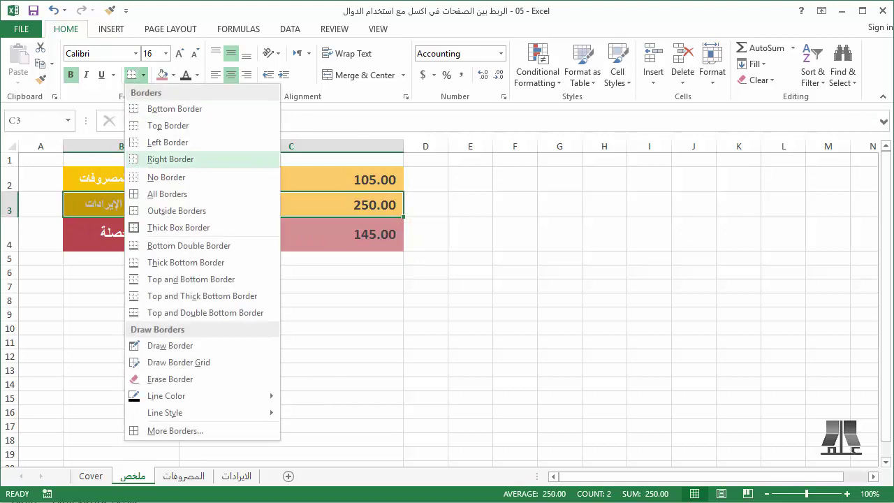
pyautogui.click(174, 245)
pyautogui.click(291, 294)
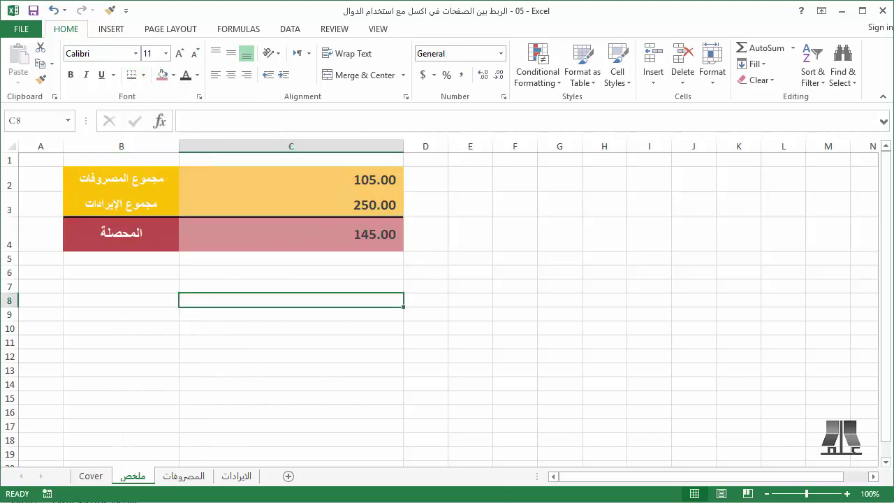